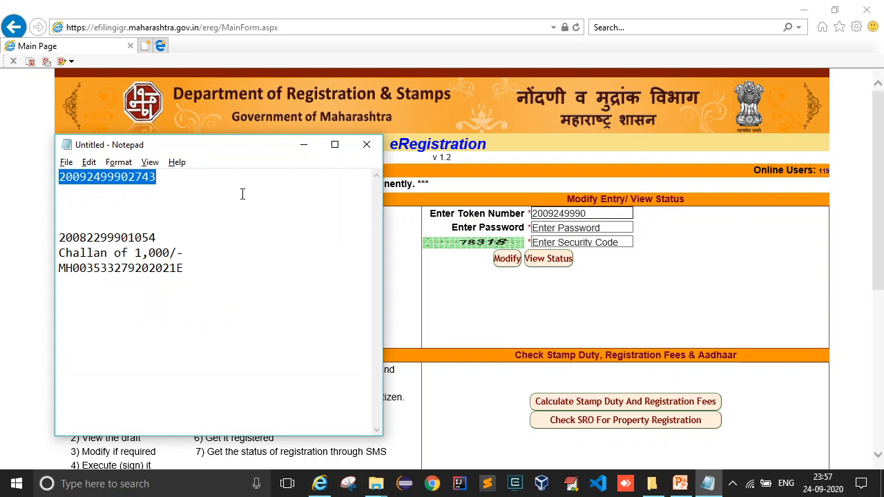
# Log into the saved entry with its token number, password and security code, and open it for modification.
pyautogui.click(598, 213)
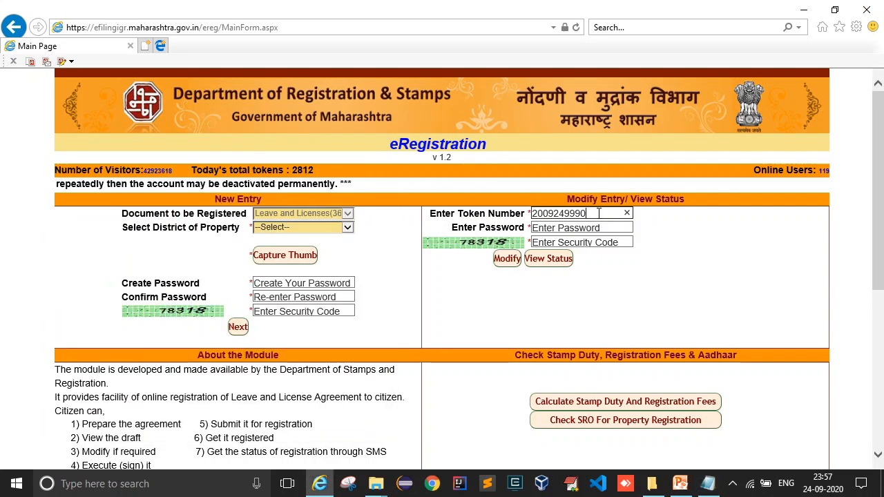
pyautogui.click(566, 230)
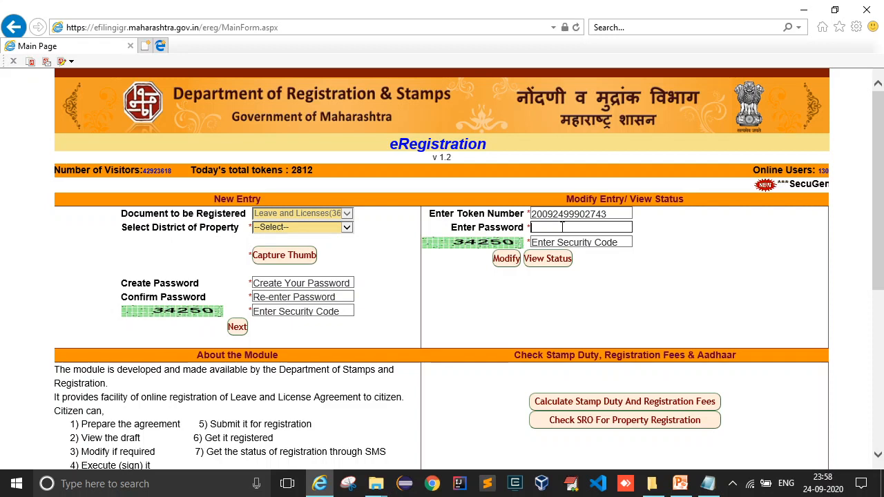
pyautogui.write('*')
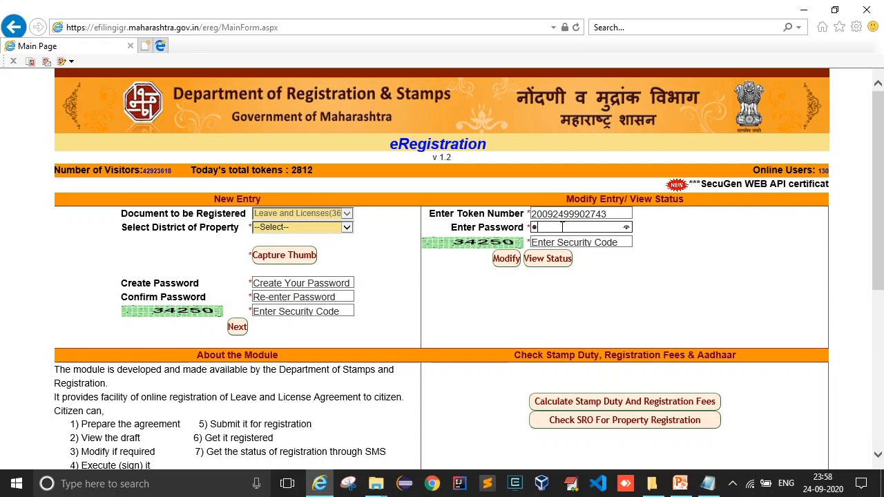
pyautogui.write('**')
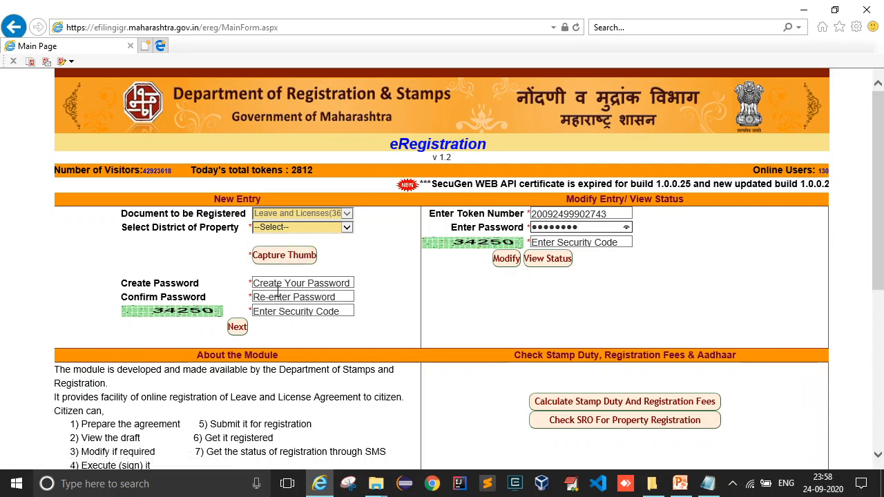
pyautogui.click(579, 241)
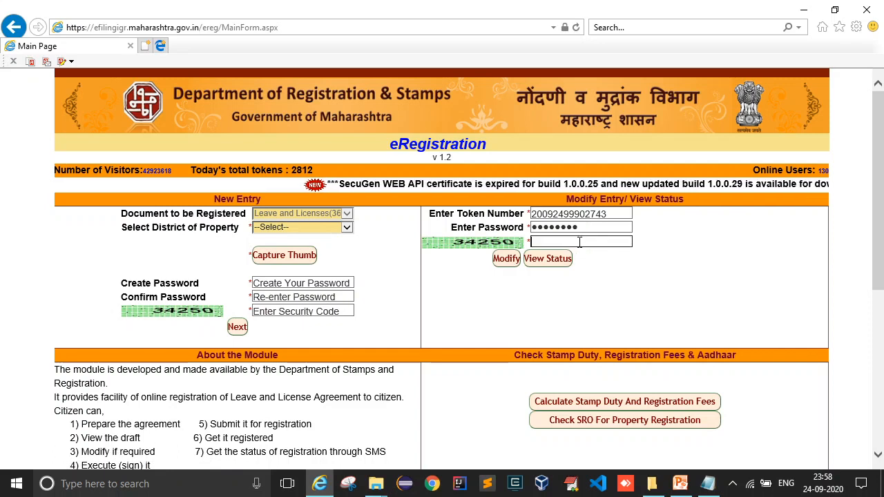
pyautogui.write('34')
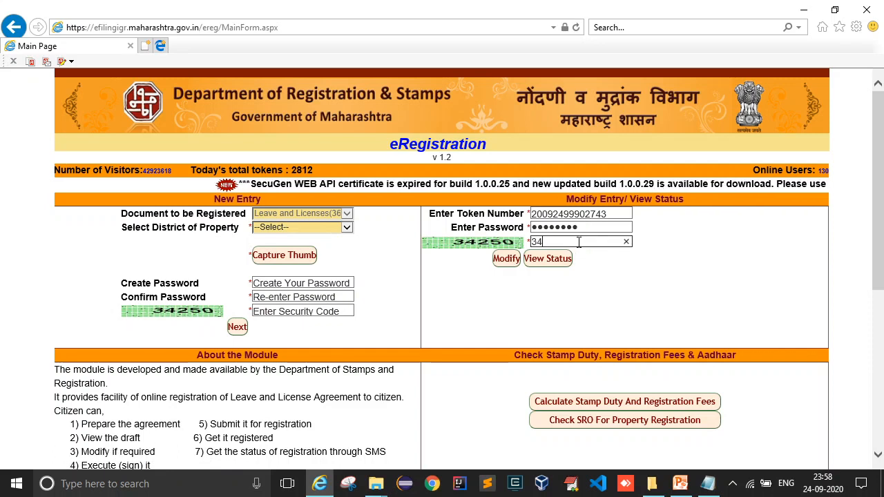
pyautogui.write('250')
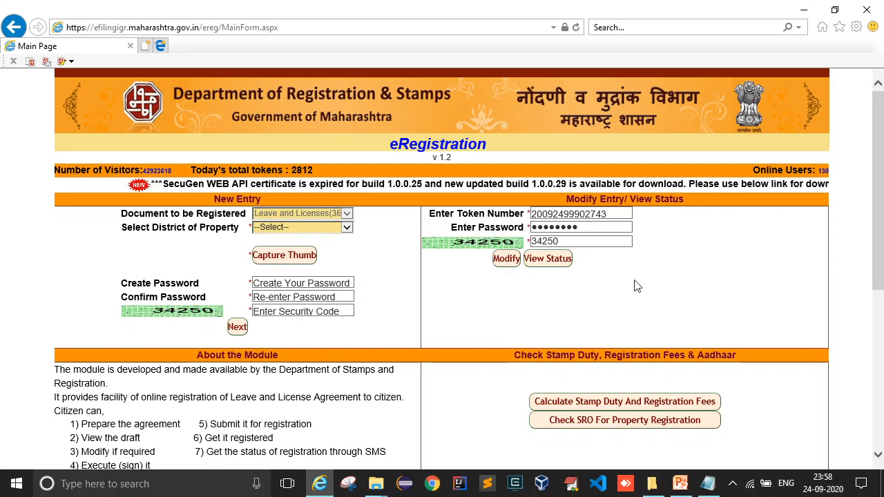
pyautogui.click(509, 263)
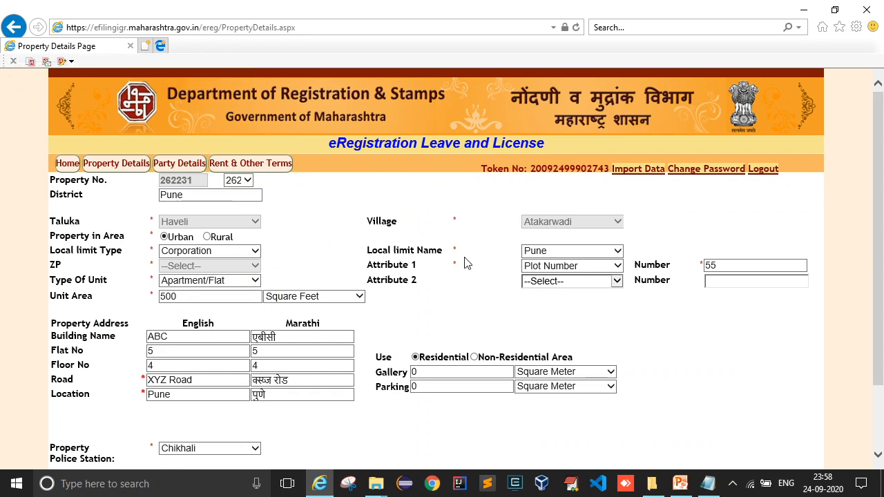
# Move through the prefilled Property Details and Party Details pages to Rent & Other Terms.
pyautogui.scroll(-2, 414, 248)
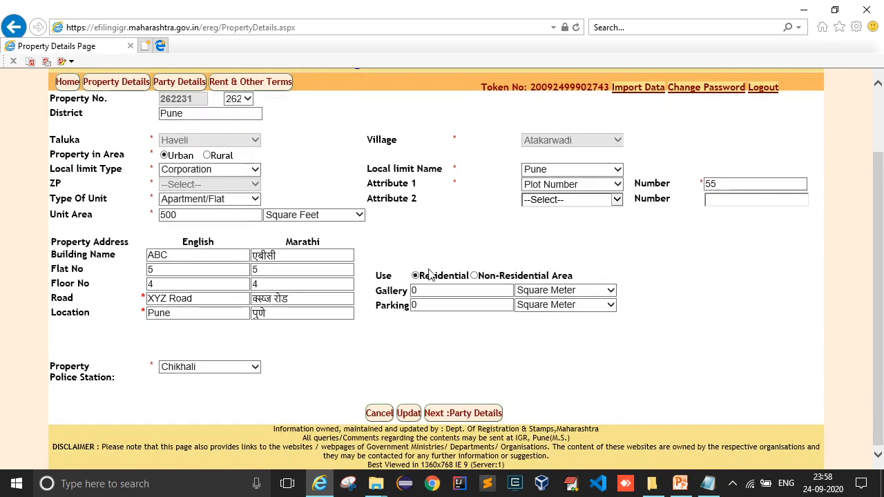
pyautogui.click(458, 412)
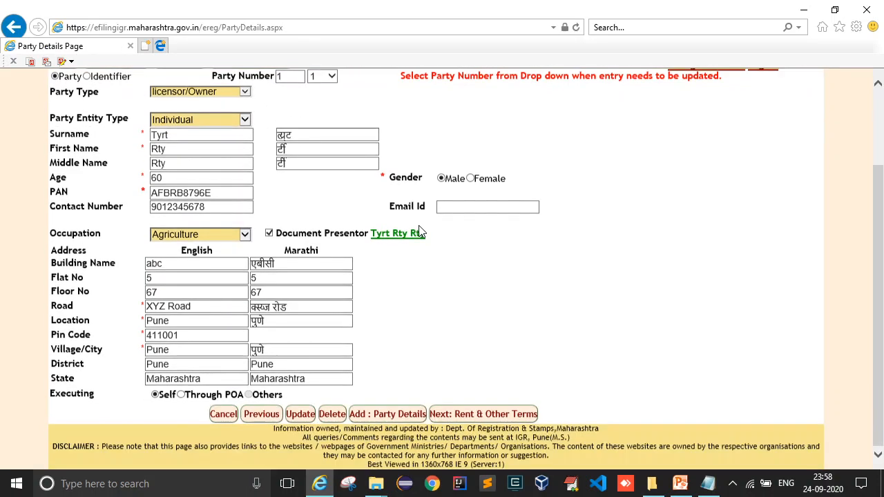
pyautogui.scroll(-3, 415, 232)
pyautogui.click(456, 413)
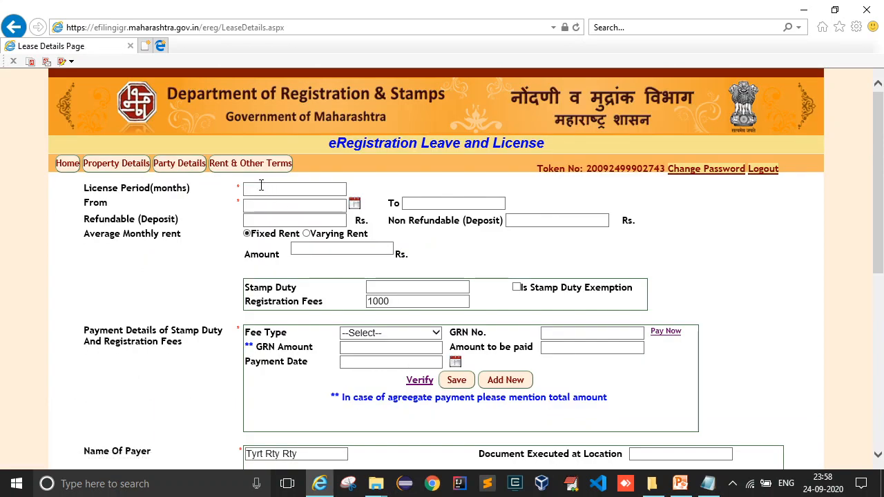
# Set an 11-month licence period starting 01/09/2020.
pyautogui.click(260, 190)
pyautogui.write('11')
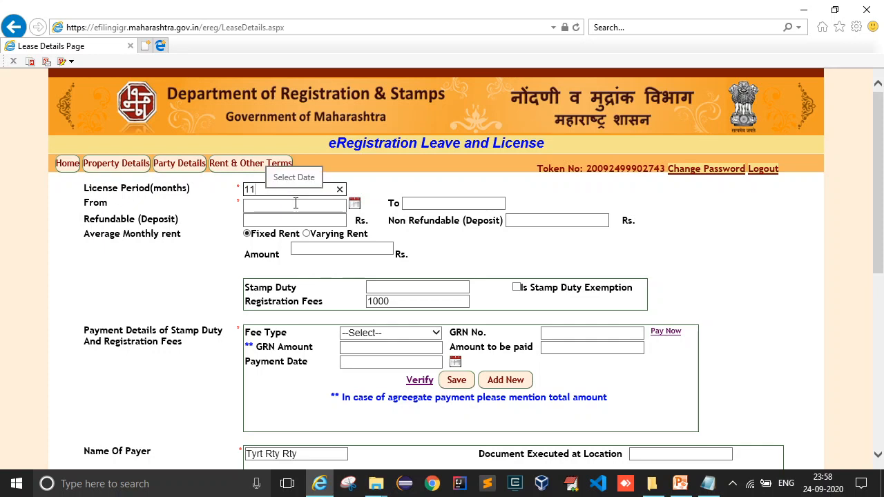
pyautogui.click(295, 203)
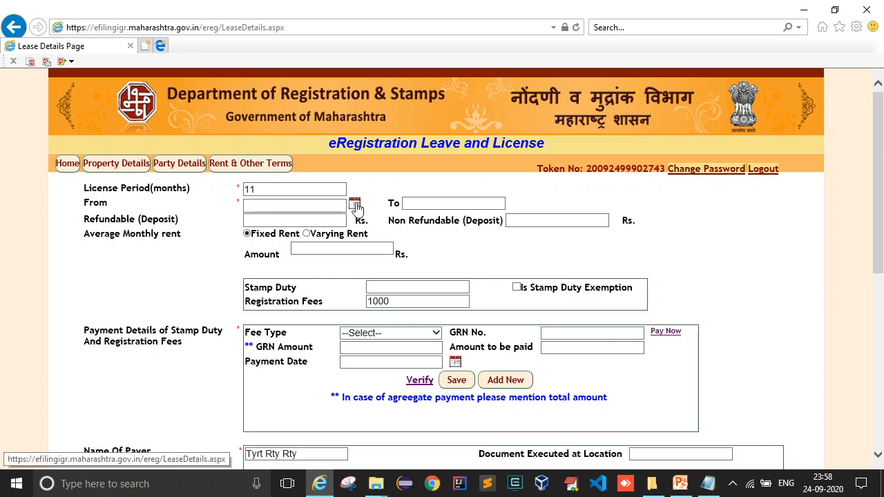
pyautogui.click(354, 204)
pyautogui.click(288, 250)
pyautogui.click(269, 219)
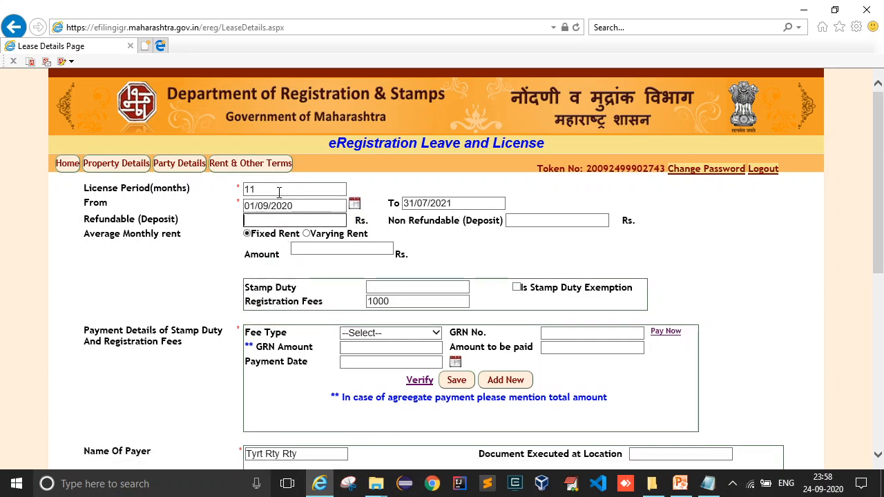
pyautogui.click(279, 192)
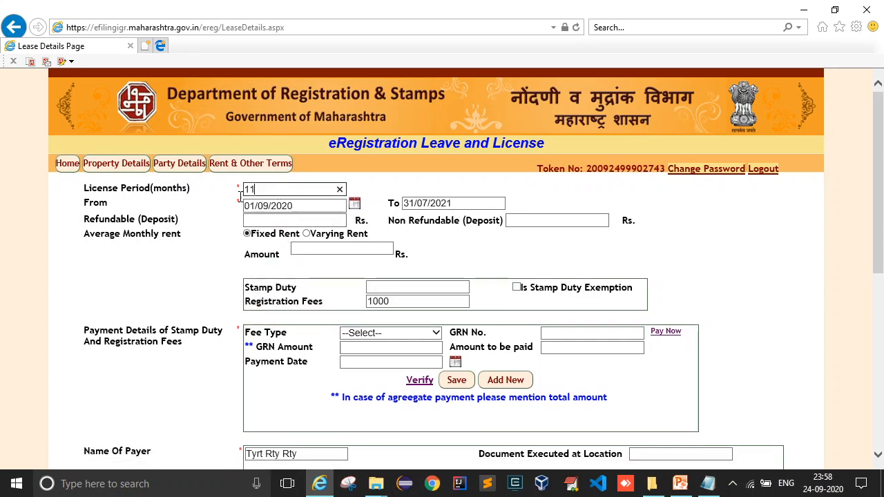
# Enter a 10 Rs refundable deposit and 10 Rs monthly rent, giving stamp duty 100.00.
pyautogui.click(300, 221)
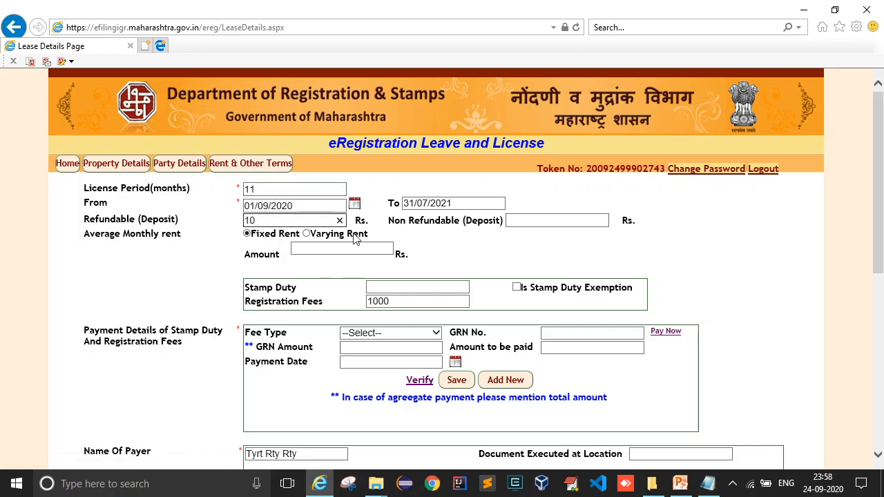
pyautogui.click(539, 222)
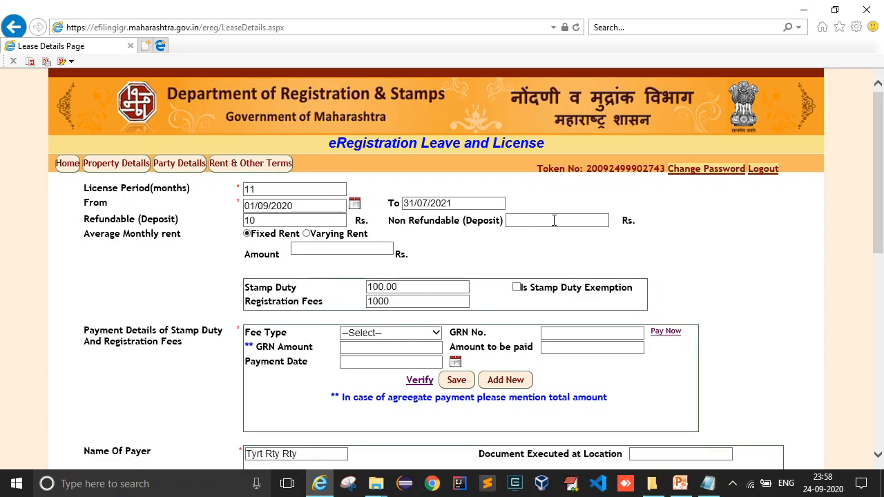
pyautogui.click(310, 248)
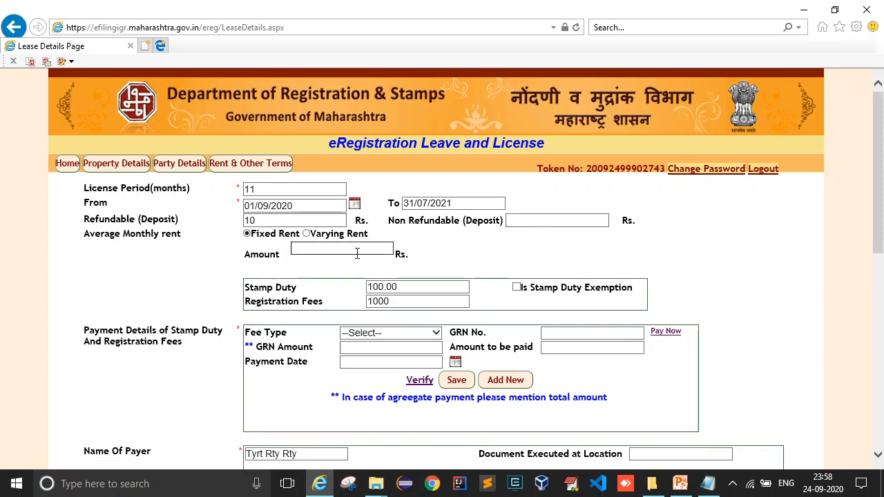
pyautogui.click(474, 262)
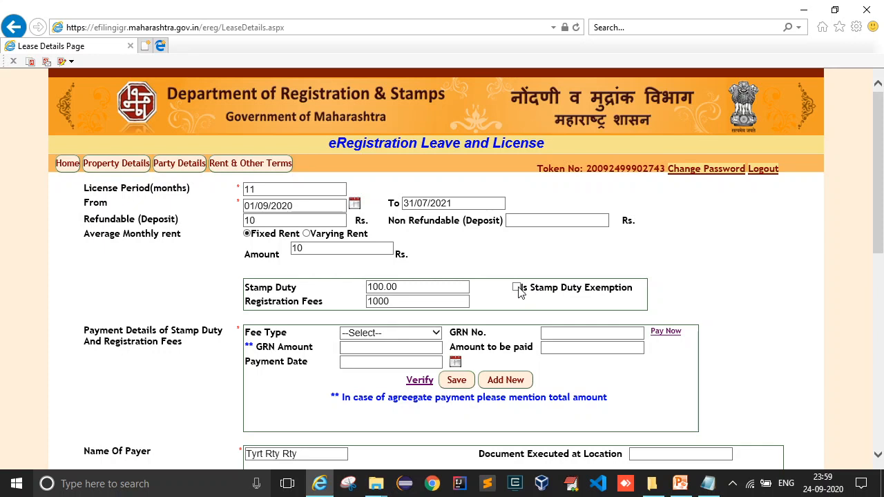
# Tick the stamp duty exemption and exempt 100 Rs, leaving stamp duty after exemption at 0.00.
pyautogui.doubleClick(395, 304)
pyautogui.tripleClick(388, 287)
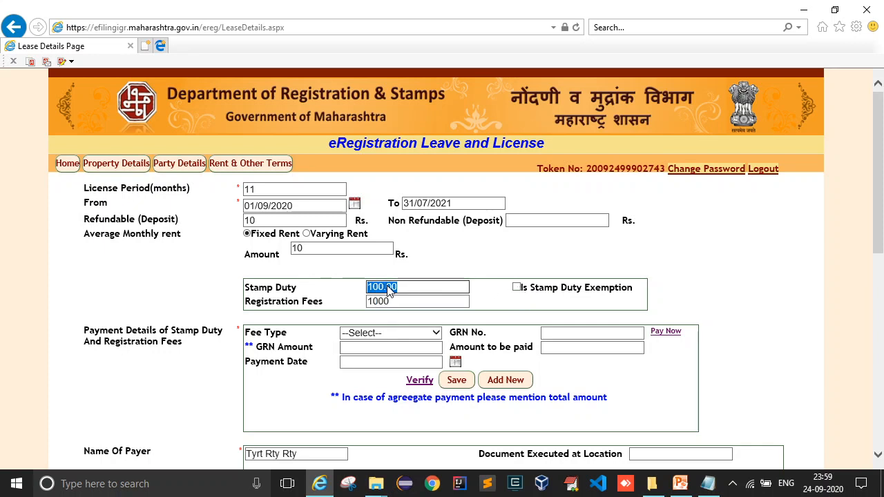
pyautogui.click(507, 277)
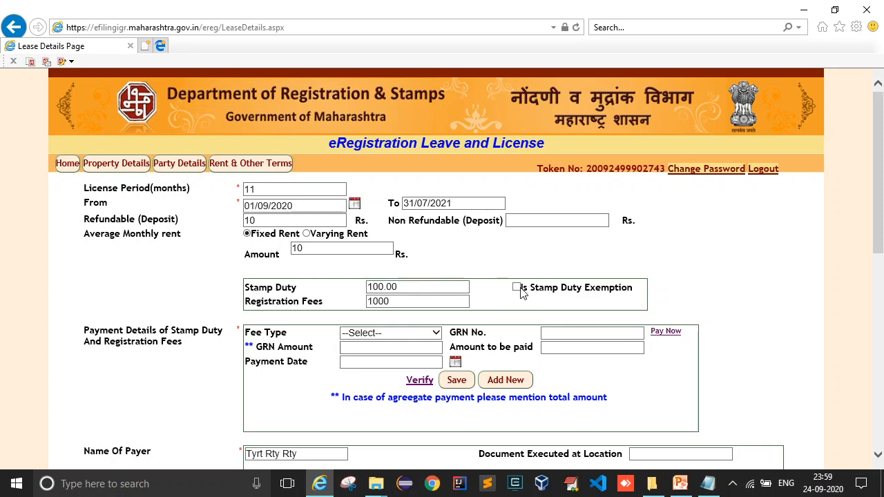
pyautogui.click(517, 287)
pyautogui.click(560, 306)
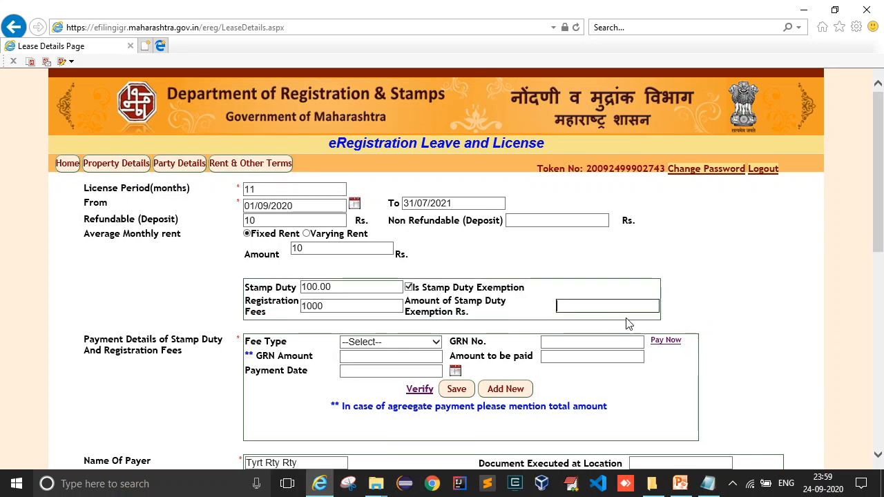
pyautogui.write('100')
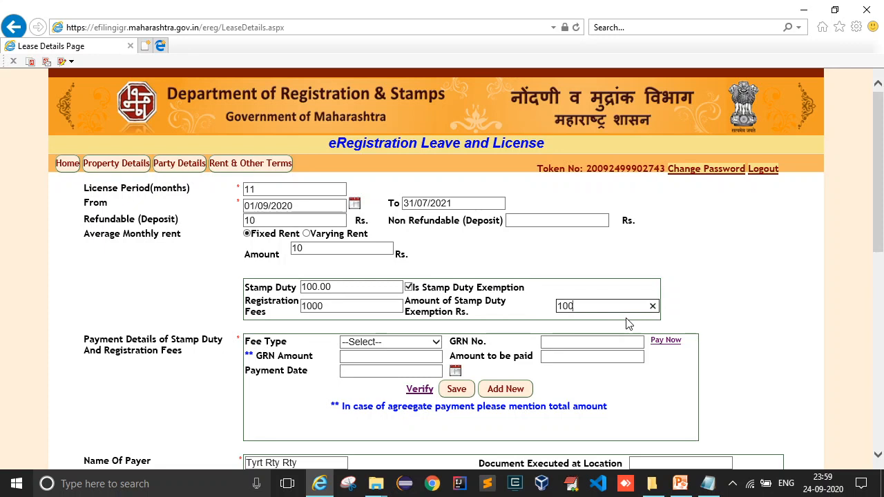
pyautogui.click(713, 254)
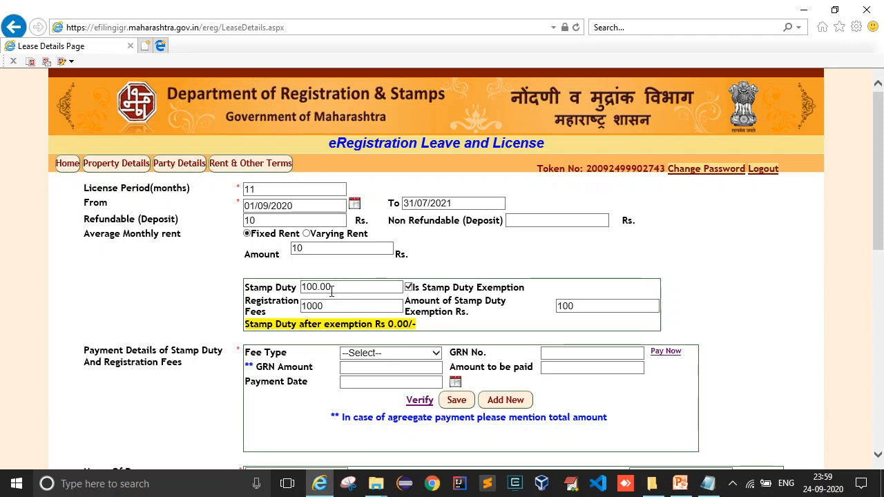
# Choose fee type Stamp Duty and Registration Fee and paste the GRN number from the notes.
pyautogui.click(411, 354)
pyautogui.click(384, 387)
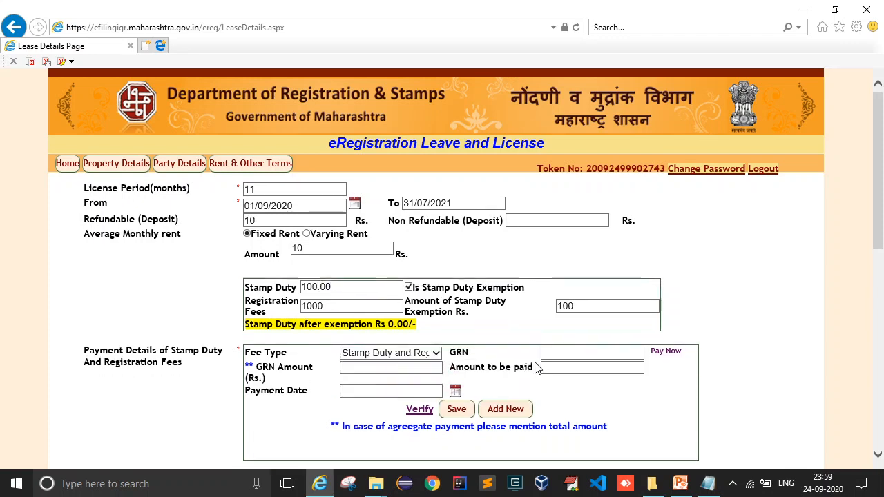
pyautogui.click(570, 354)
pyautogui.click(708, 484)
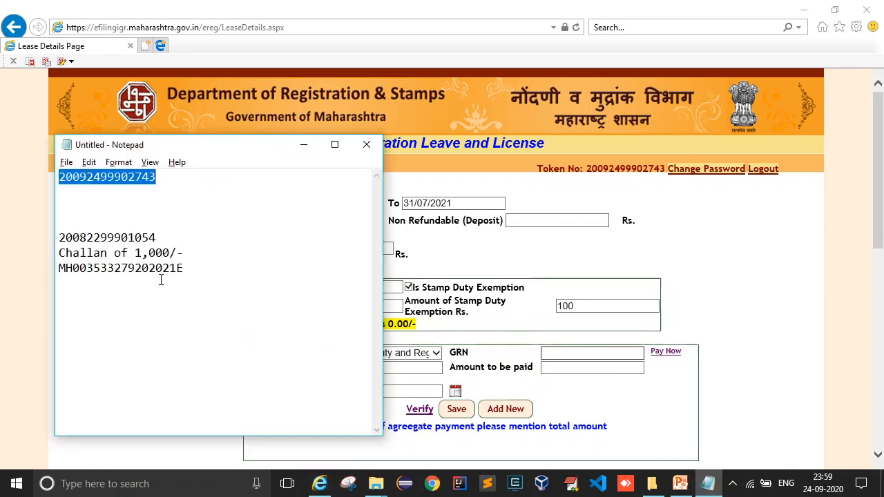
pyautogui.doubleClick(124, 271)
pyautogui.hotkey('ctrl', 'c')
pyautogui.click(572, 345)
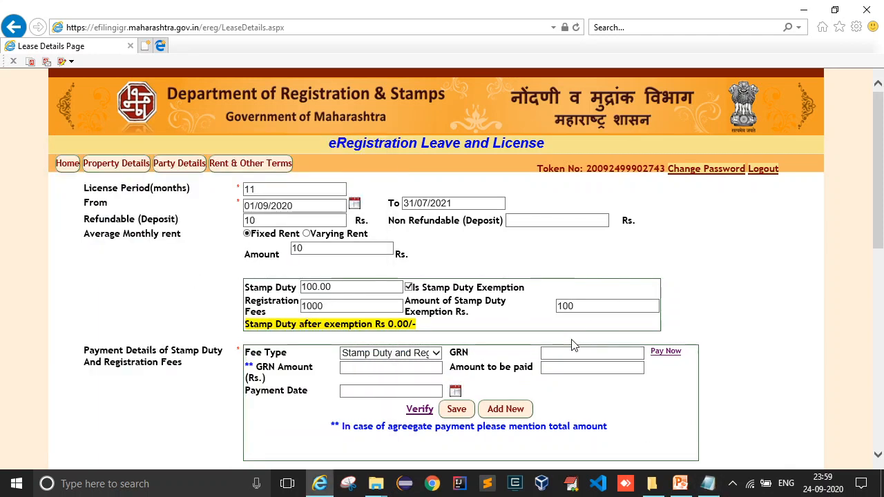
pyautogui.hotkey('ctrl', 'v')
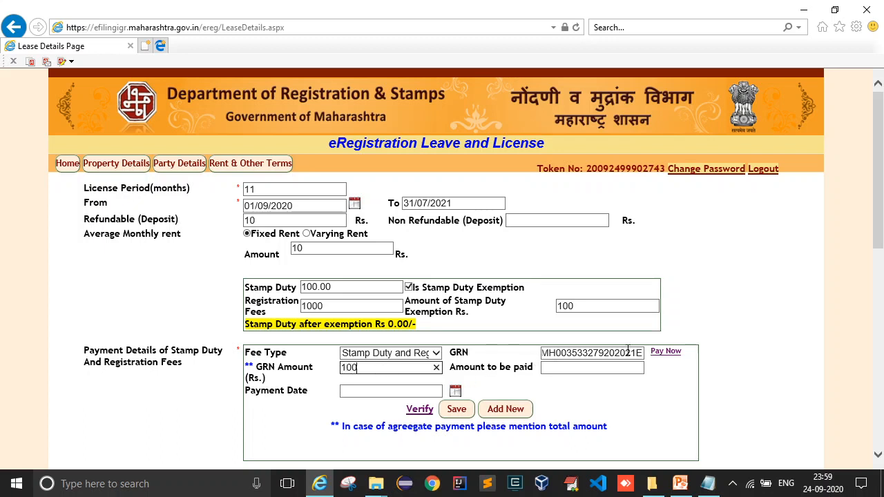
# Set GRN amount 1000, amount to be paid 10 and payment date 01/09/2020.
pyautogui.click(609, 365)
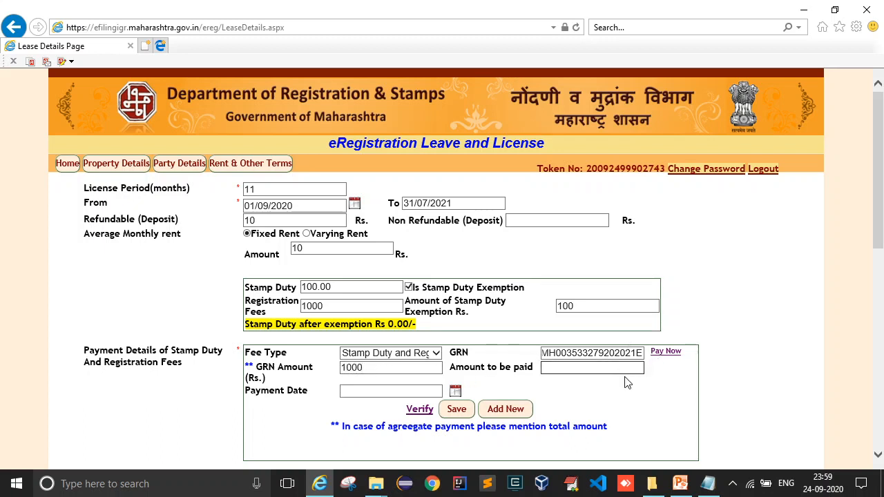
pyautogui.click(520, 389)
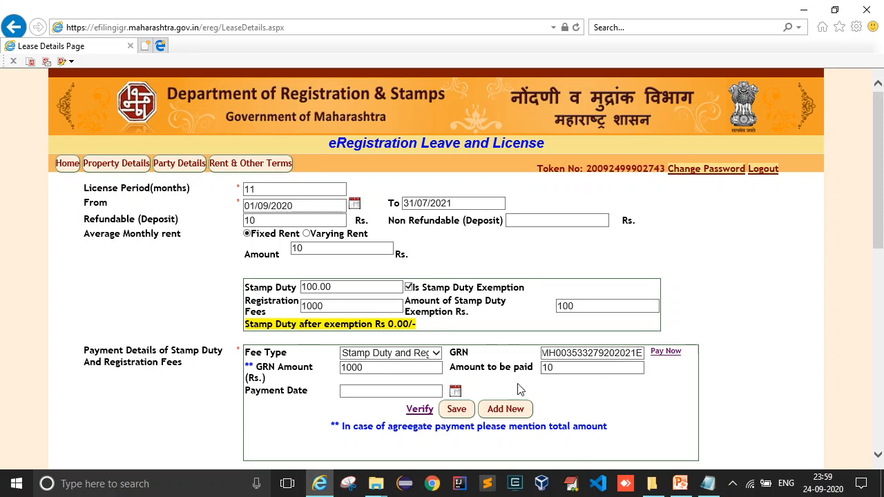
pyautogui.click(455, 392)
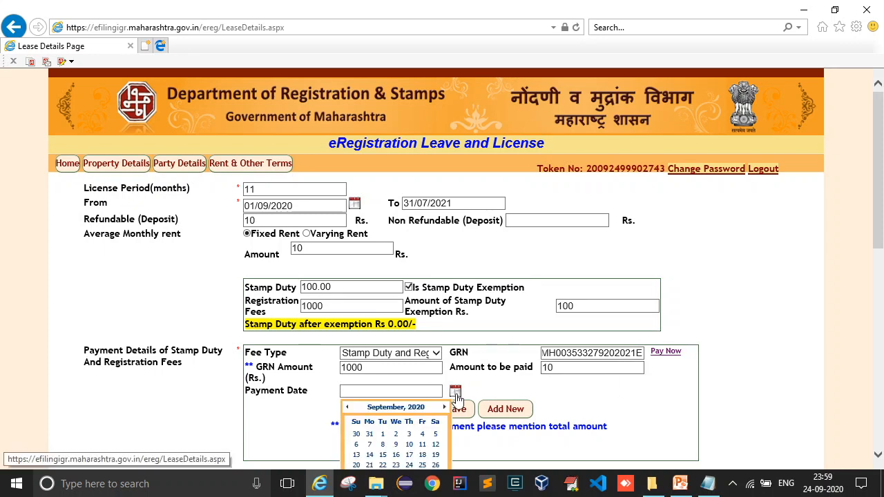
pyautogui.click(455, 396)
pyautogui.doubleClick(394, 370)
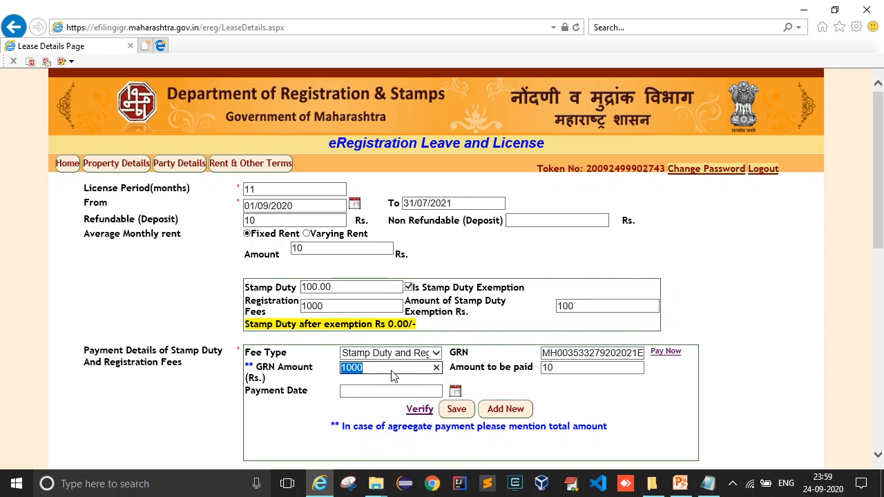
pyautogui.click(566, 354)
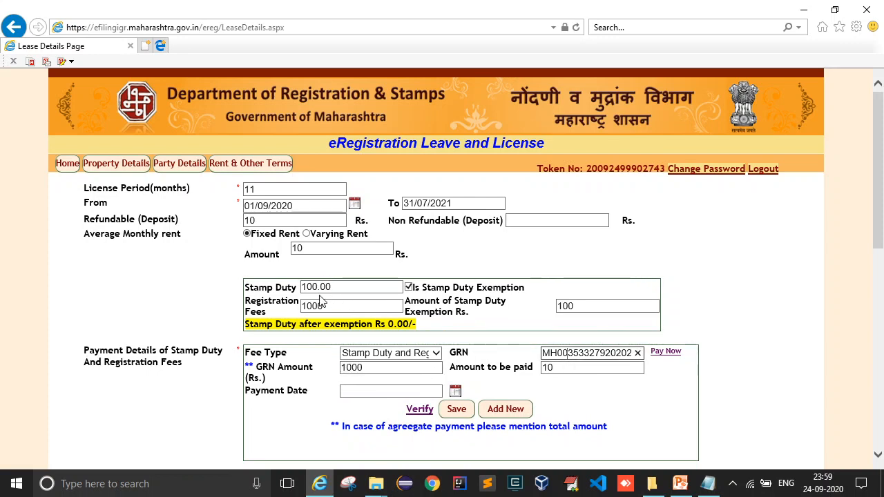
pyautogui.click(563, 367)
pyautogui.doubleClick(564, 368)
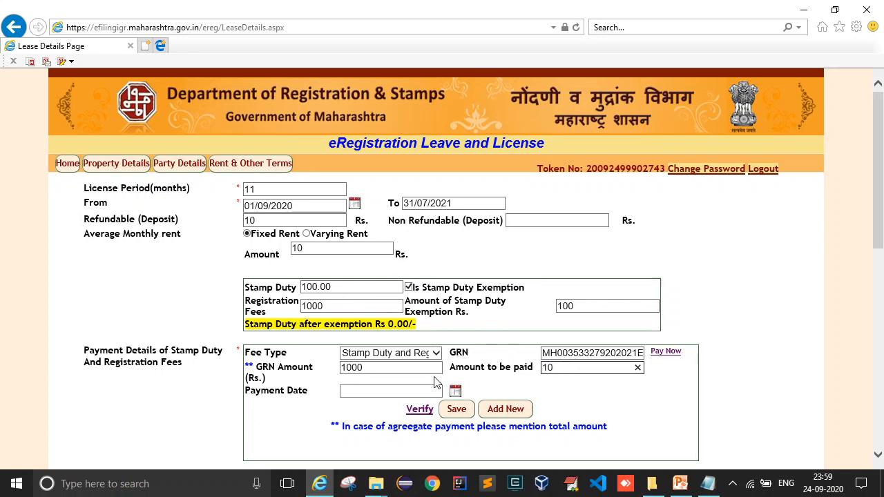
pyautogui.click(455, 392)
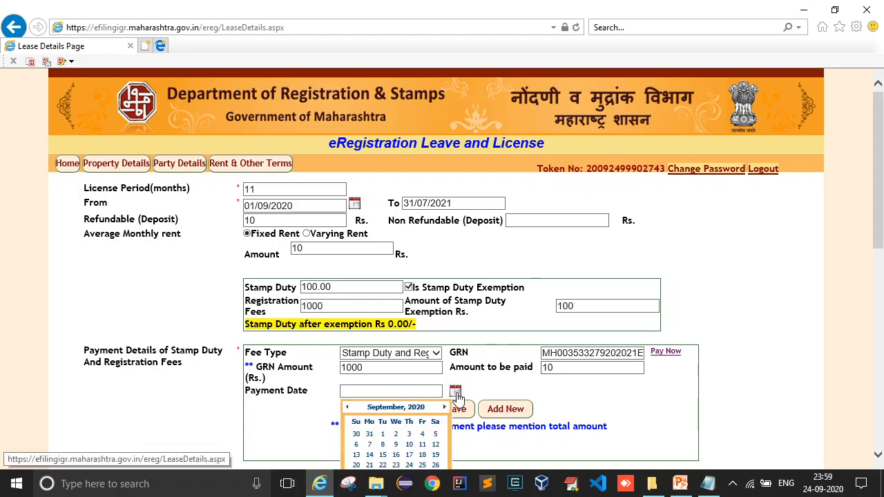
pyautogui.click(381, 434)
# Save the payment, listing Stamp Duty 100.00 and Registration Fee 1000 rows dated 01/09/2020.
pyautogui.click(455, 409)
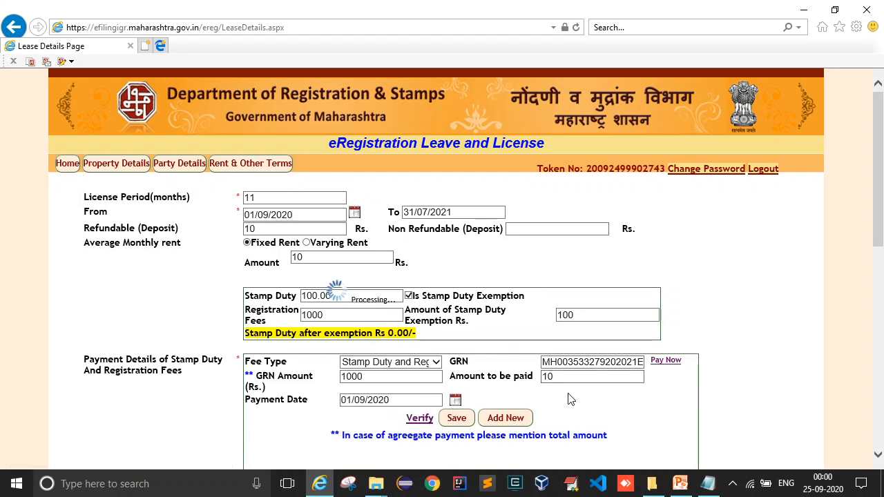
pyautogui.scroll(-1, 612, 386)
pyautogui.scroll(-1, 612, 374)
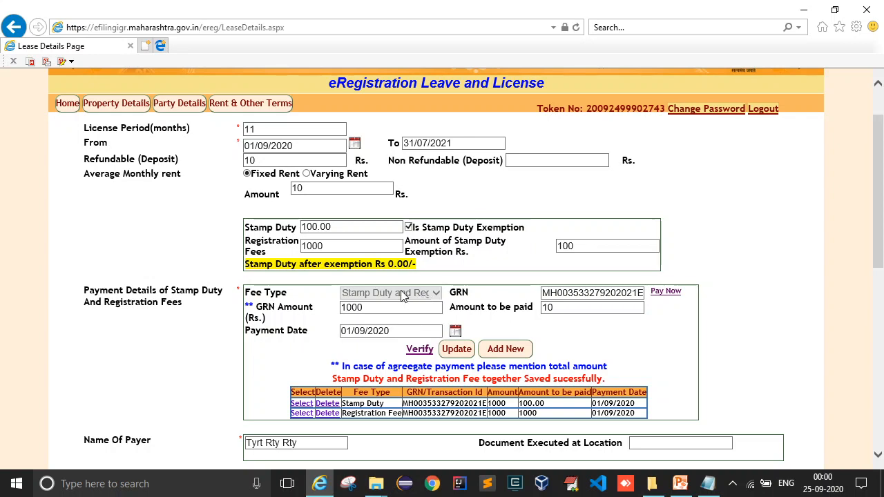
# Start a new, empty payment entry with Registration Fee as the fee type.
pyautogui.click(496, 349)
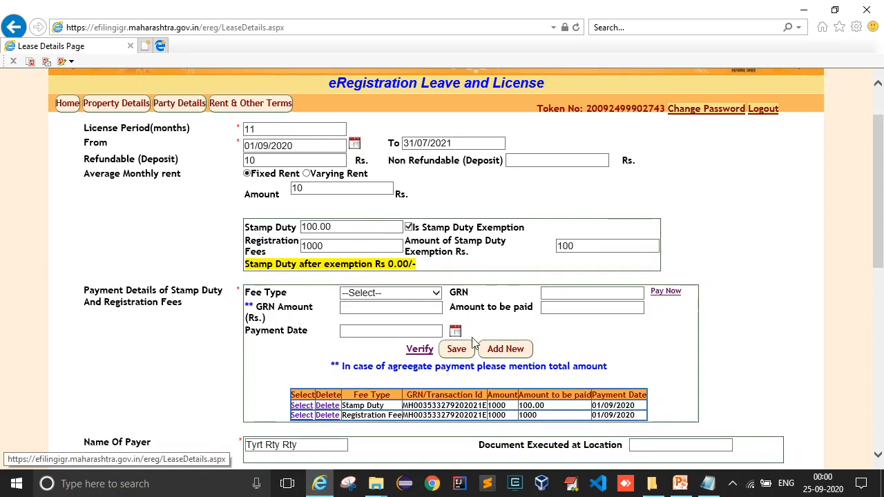
pyautogui.click(399, 295)
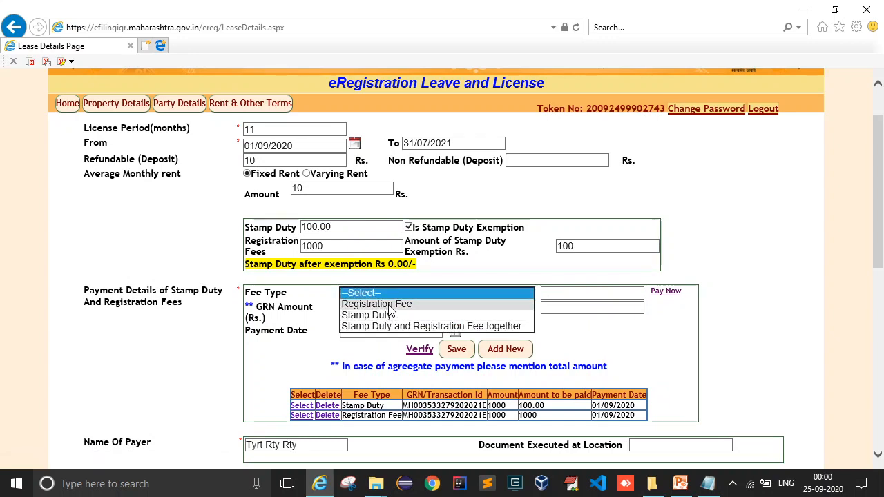
pyautogui.click(389, 306)
# Load the saved Stamp Duty payment row into the form and verify its GRN as valid.
pyautogui.click(408, 293)
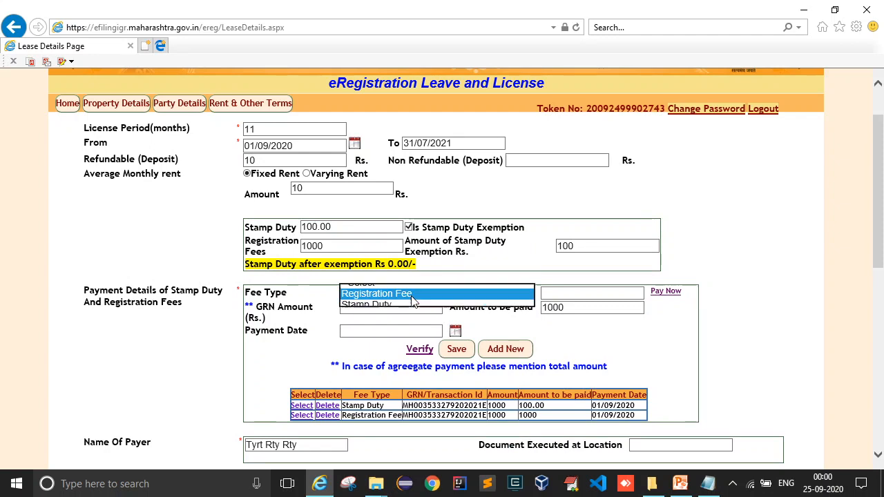
pyautogui.click(405, 307)
pyautogui.click(403, 297)
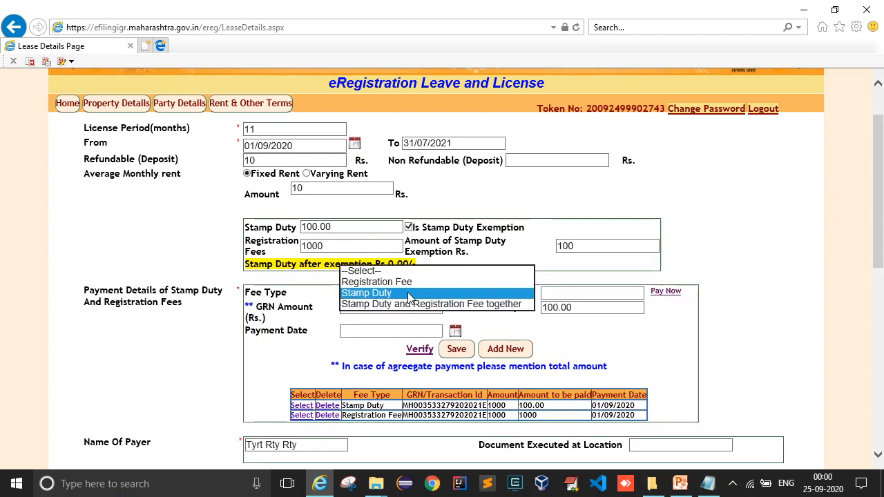
pyautogui.click(404, 305)
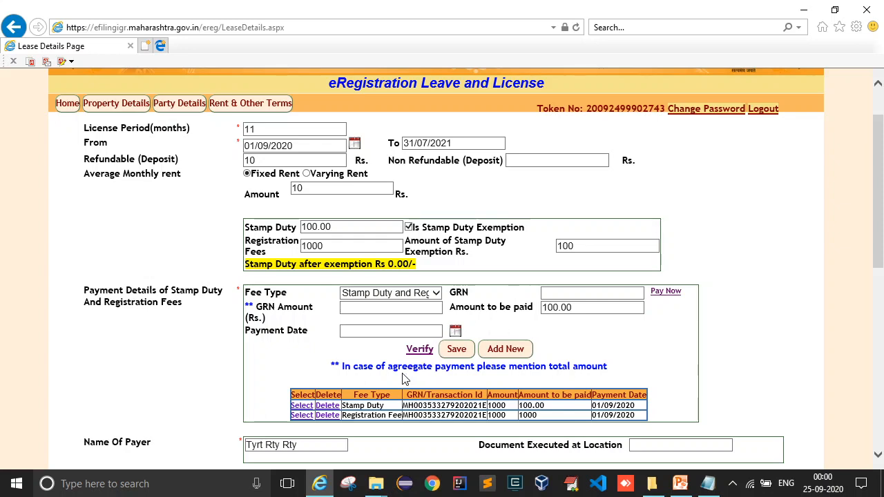
pyautogui.click(303, 406)
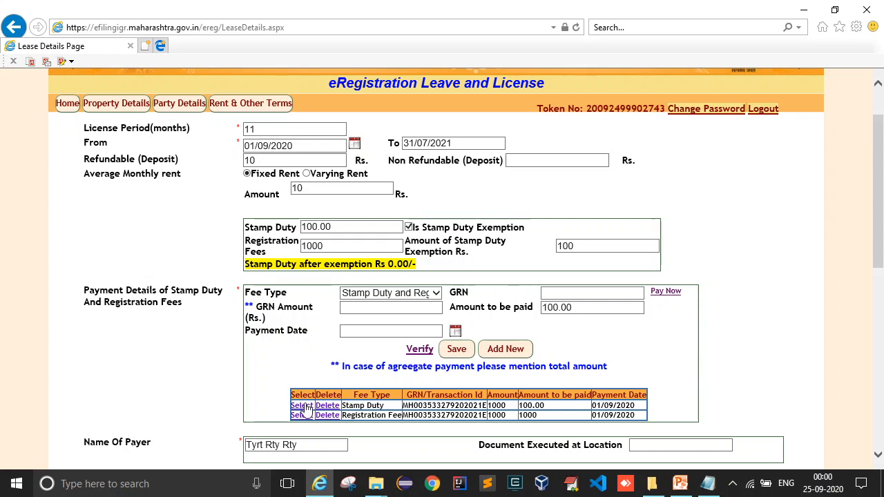
pyautogui.click(419, 349)
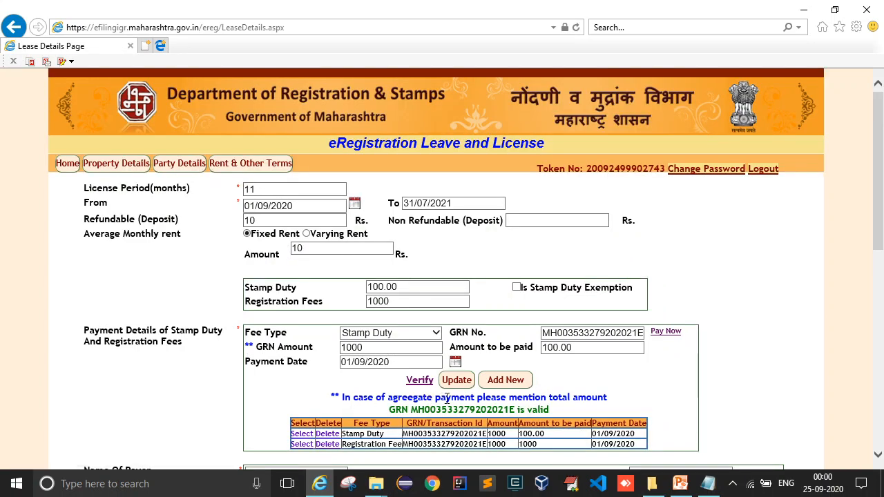
pyautogui.scroll(-1, 446, 397)
pyautogui.moveTo(385, 353)
pyautogui.mouseDown()
pyautogui.moveTo(552, 351)
pyautogui.moveTo(384, 337)
pyautogui.moveTo(387, 352)
pyautogui.moveTo(555, 352)
pyautogui.moveTo(400, 350)
pyautogui.mouseUp()
pyautogui.click(567, 351)
pyautogui.click(391, 354)
pyautogui.click(556, 350)
pyautogui.click(399, 351)
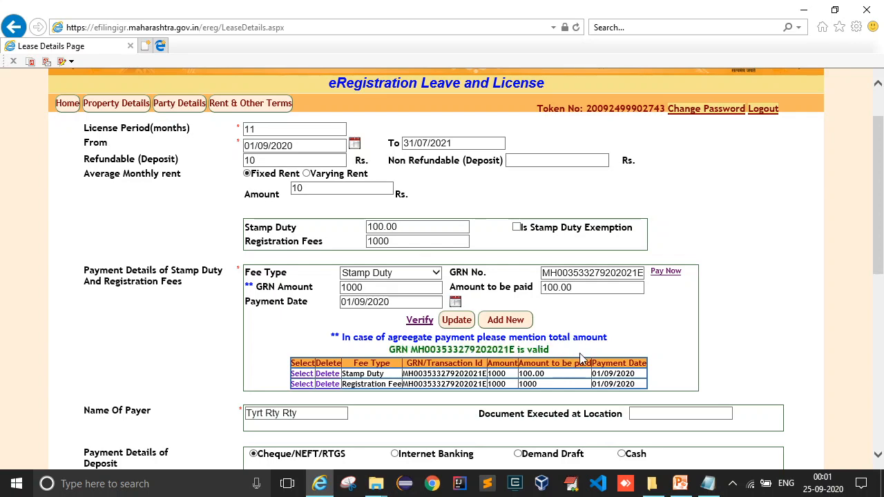
pyautogui.scroll(-1, 579, 354)
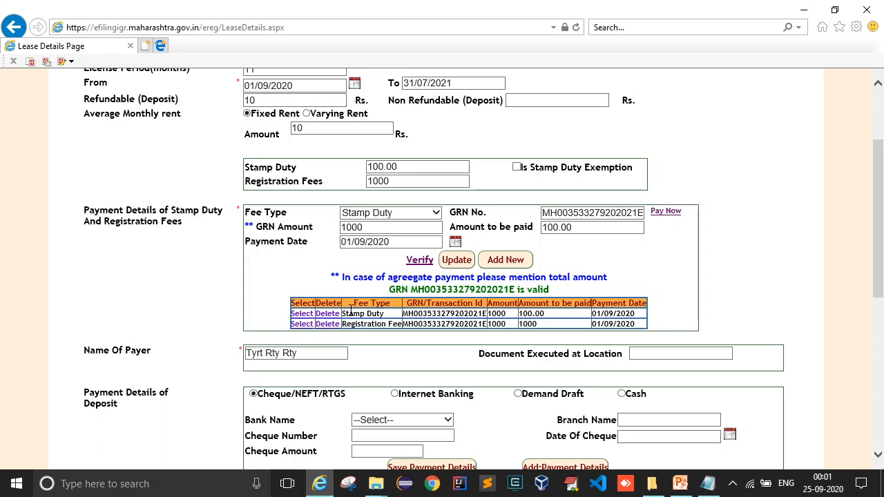
pyautogui.click(385, 212)
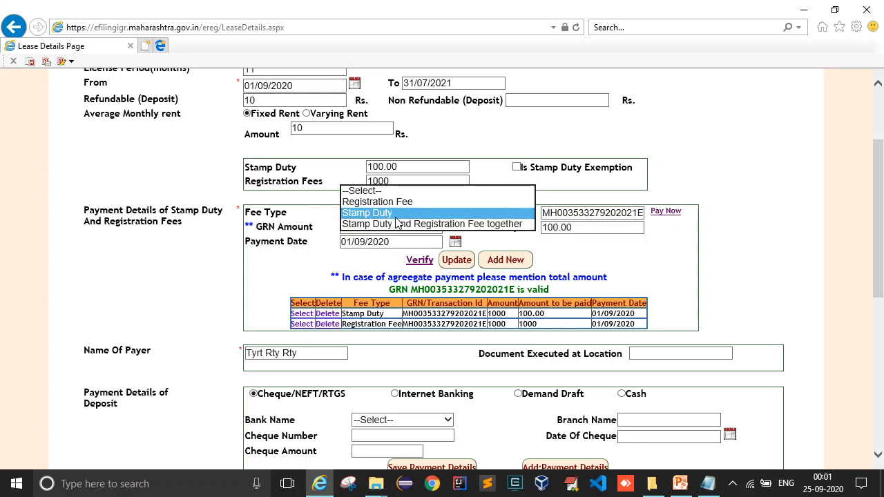
pyautogui.click(394, 213)
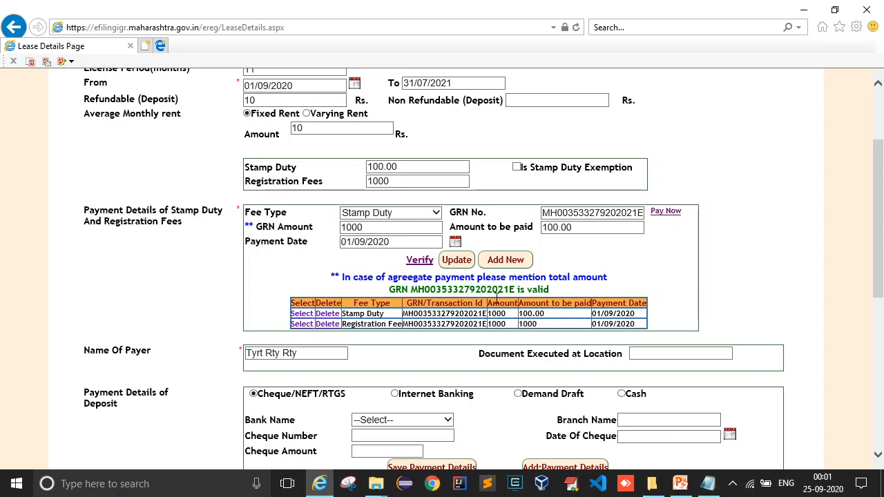
pyautogui.doubleClick(458, 314)
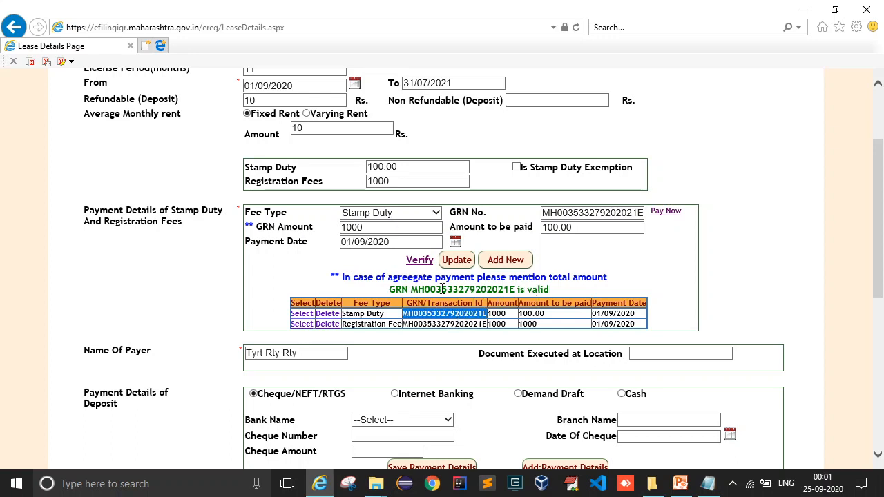
pyautogui.doubleClick(443, 324)
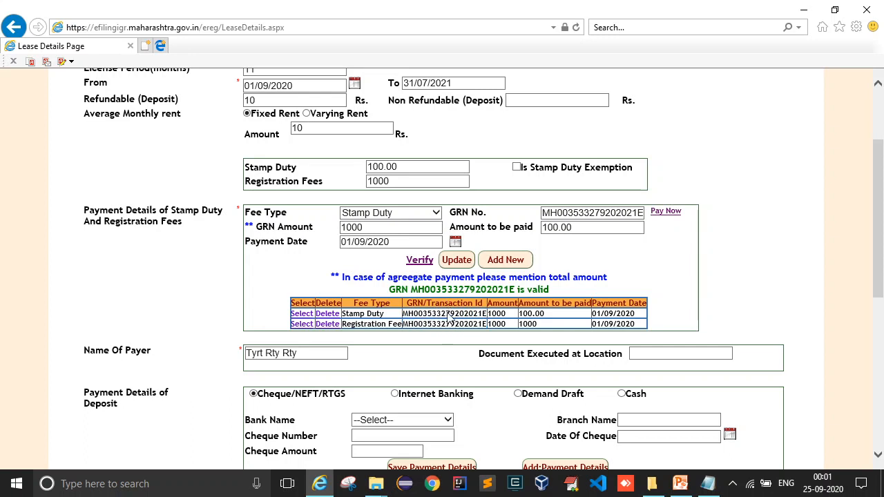
pyautogui.doubleClick(450, 315)
pyautogui.doubleClick(459, 324)
pyautogui.scroll(-1, 394, 340)
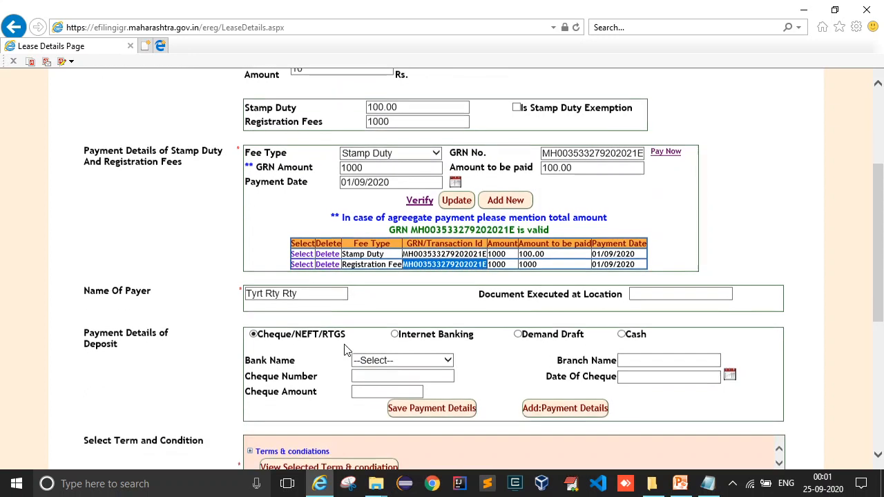
# Resubmit the payer name to reload the lease details, then select the execution location field.
pyautogui.click(307, 295)
pyautogui.moveTo(307, 295); pyautogui.dragTo(239, 297)
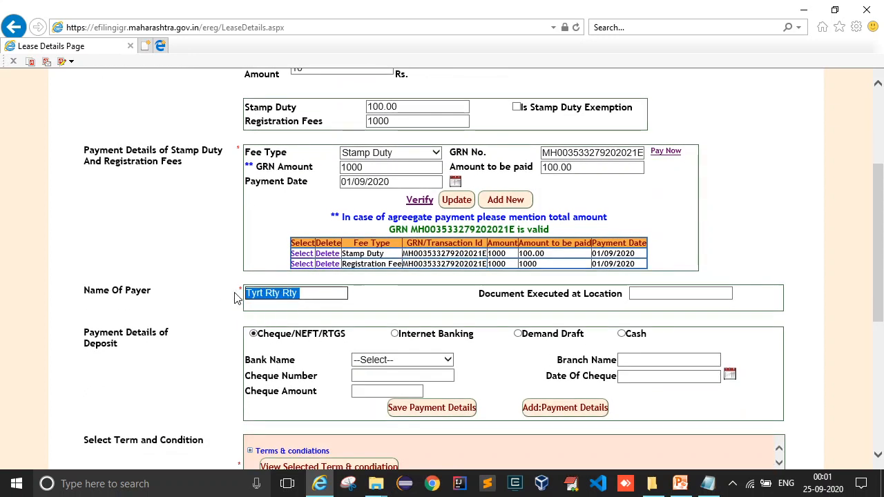
pyautogui.click(355, 294)
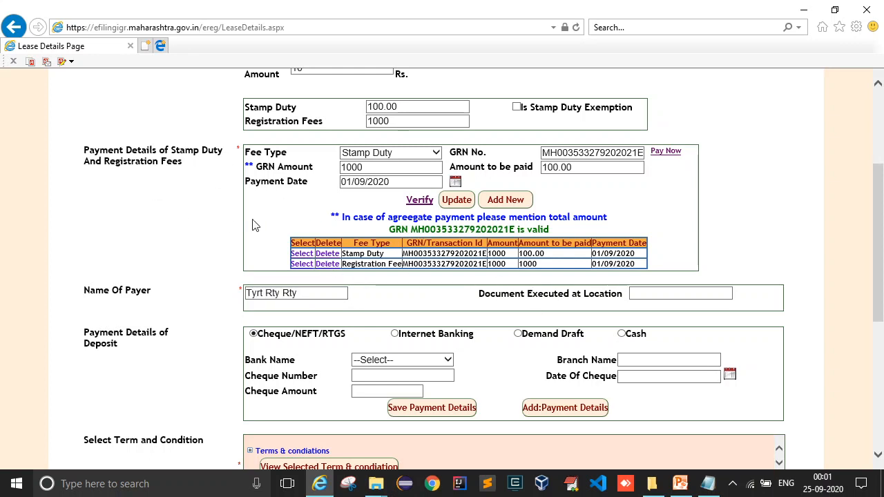
pyautogui.click(642, 293)
pyautogui.click(319, 295)
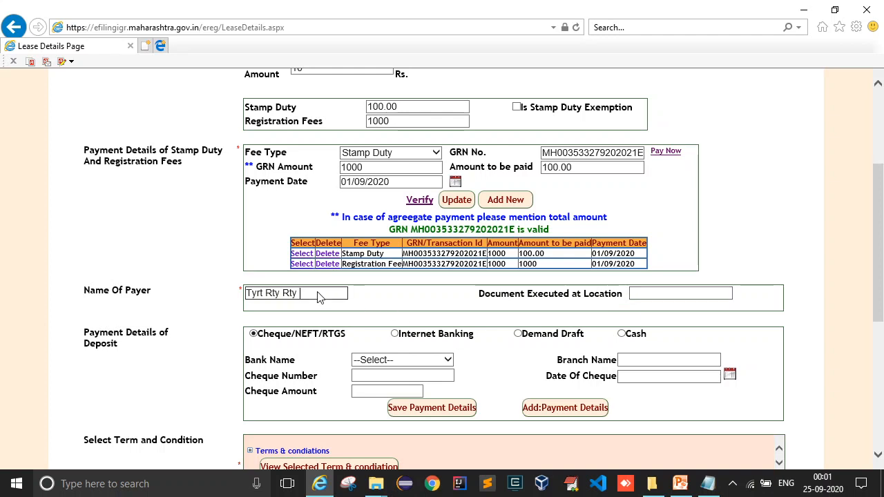
pyautogui.press('Return')
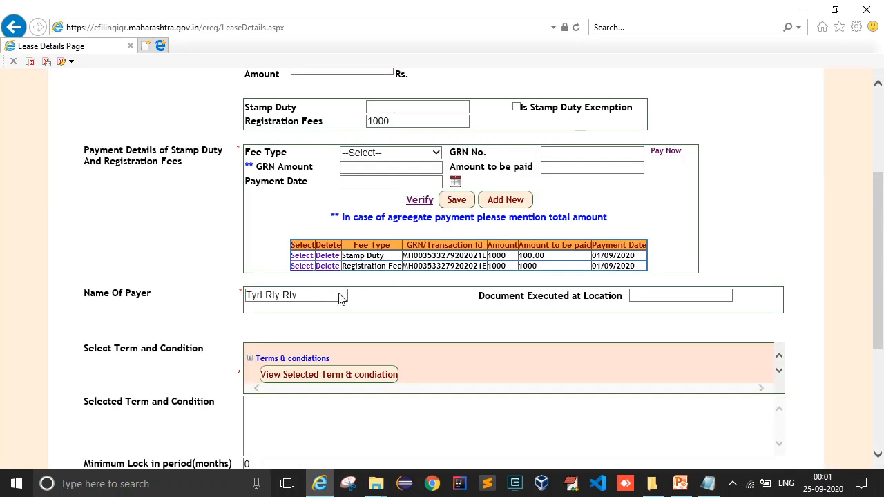
pyautogui.click(667, 295)
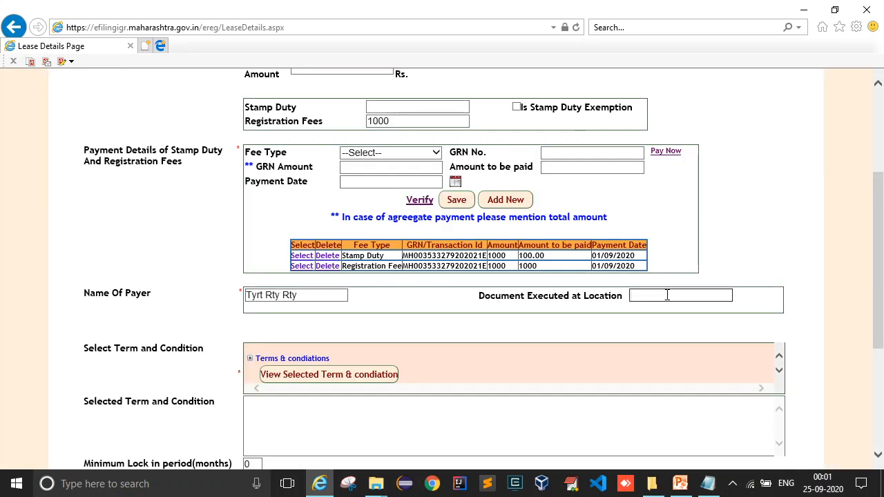
# Enter Pune as the execution location and expand the 4) Maintenance charges terms.
pyautogui.write('Pune')
pyautogui.click(250, 359)
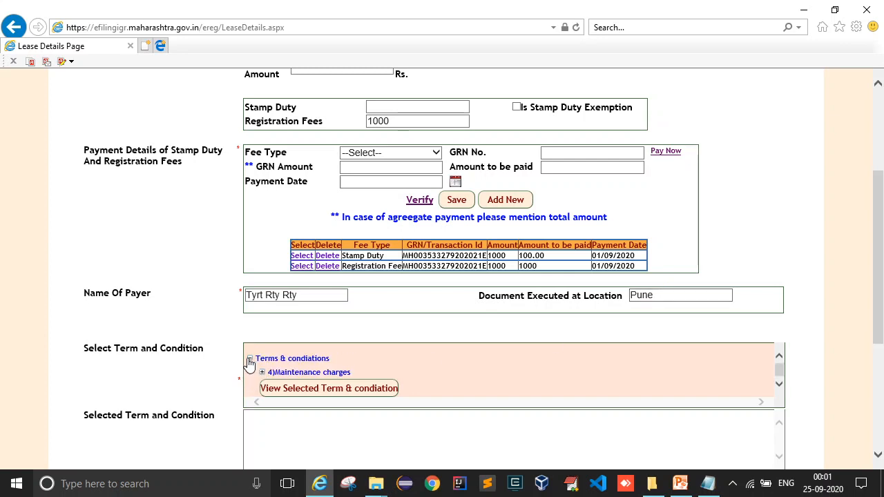
pyautogui.click(261, 372)
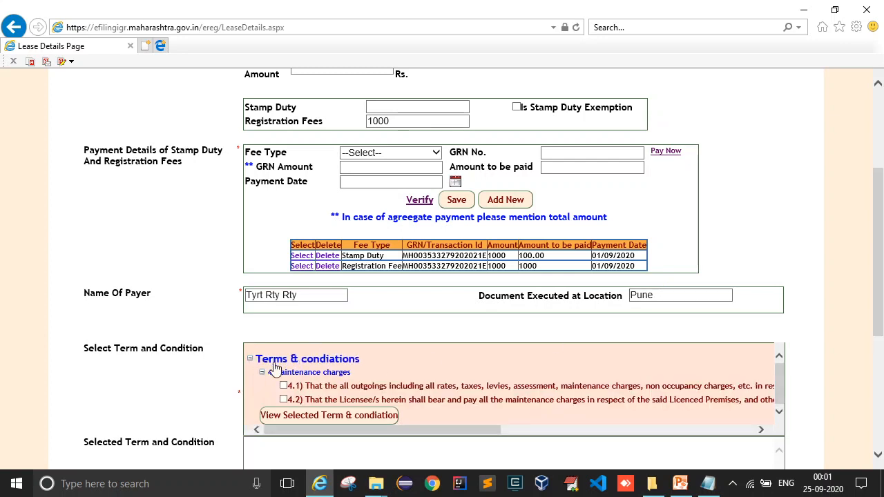
# Scroll the terms list sideways to read clause 4.1, the Licensor paying all outgoings, and tick it.
pyautogui.scroll(-1, 324, 371)
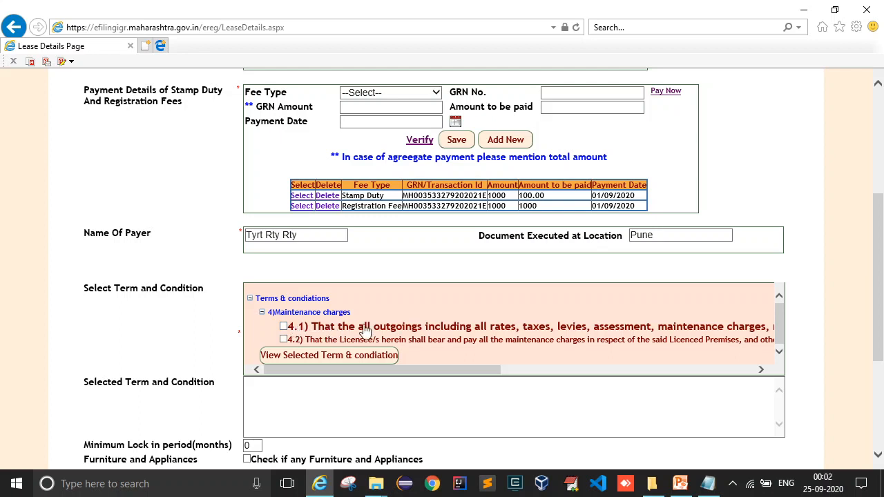
pyautogui.moveTo(400, 368); pyautogui.dragTo(579, 368)
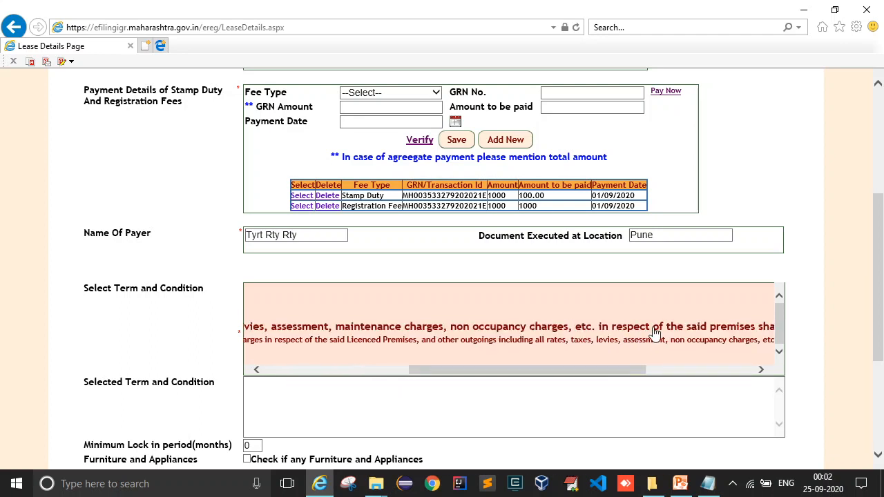
pyautogui.click(663, 371)
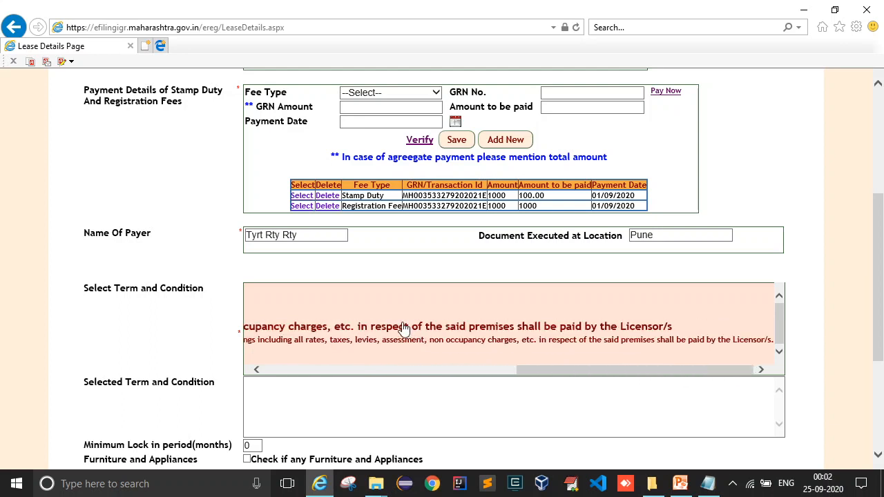
pyautogui.moveTo(612, 370); pyautogui.dragTo(328, 379)
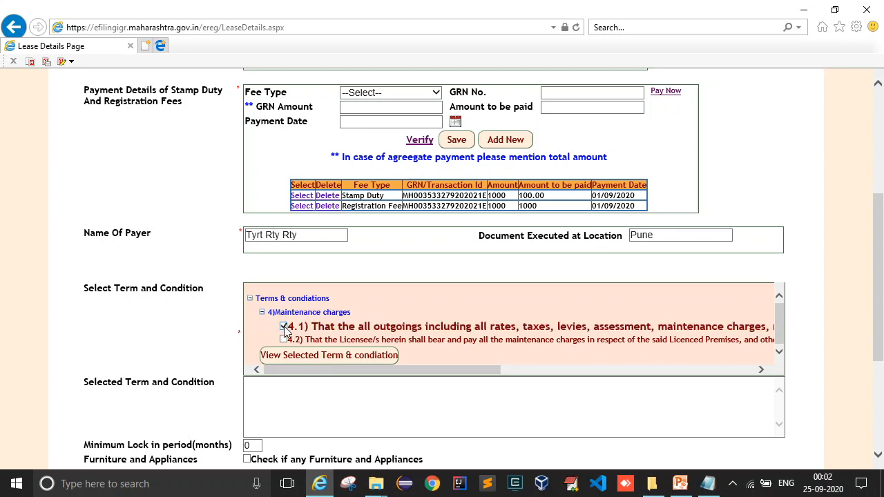
# Untick clause 4.1 and show clause 4.2, Licensee paying maintenance, in the Selected Term box.
pyautogui.click(284, 328)
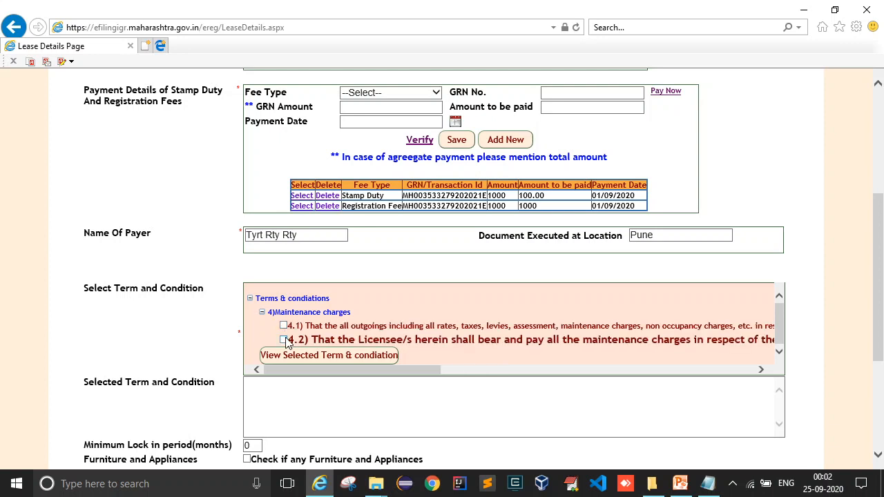
pyautogui.click(294, 355)
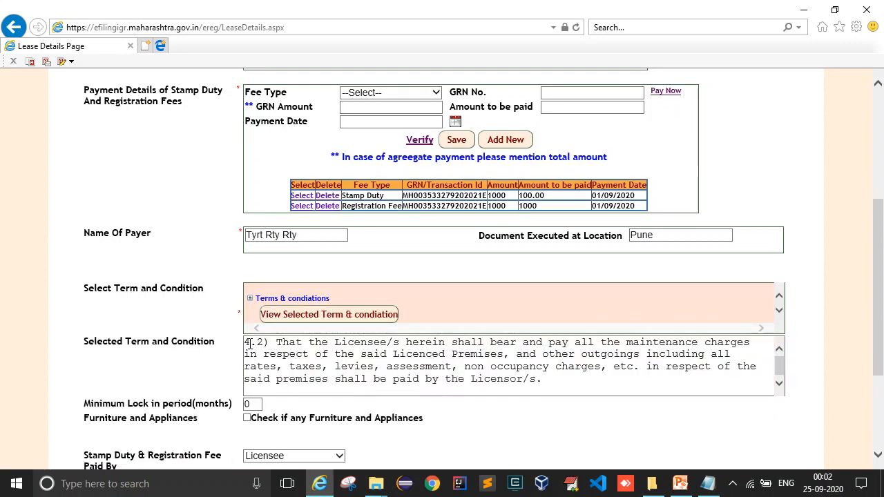
pyautogui.moveTo(246, 341); pyautogui.dragTo(552, 377)
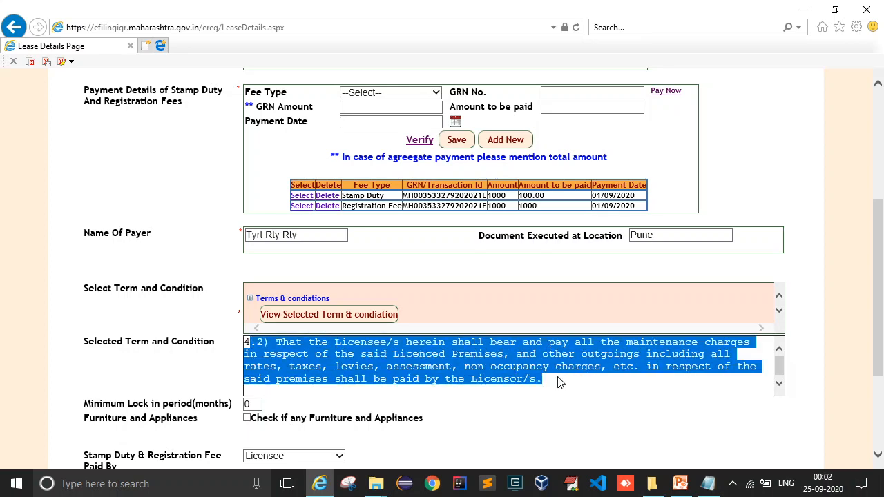
pyautogui.click(445, 379)
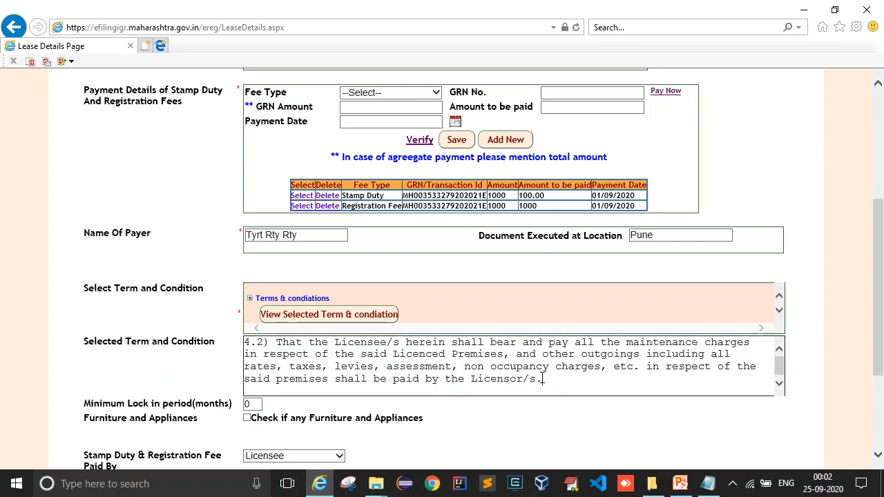
pyautogui.moveTo(543, 380); pyautogui.dragTo(246, 341)
pyautogui.click(207, 341)
pyautogui.scroll(-2, 219, 251)
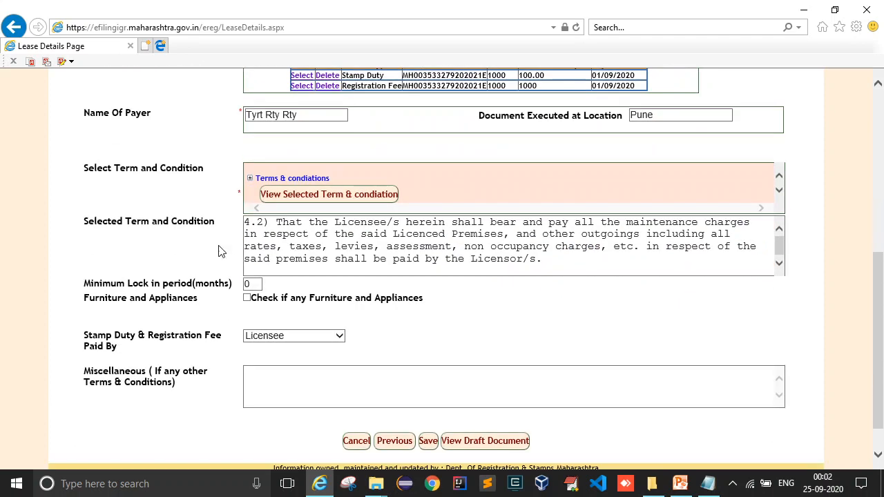
# Enter a 3-month minimum lock-in and tick furniture and appliances, which brings up an administrator error page.
pyautogui.doubleClick(253, 285)
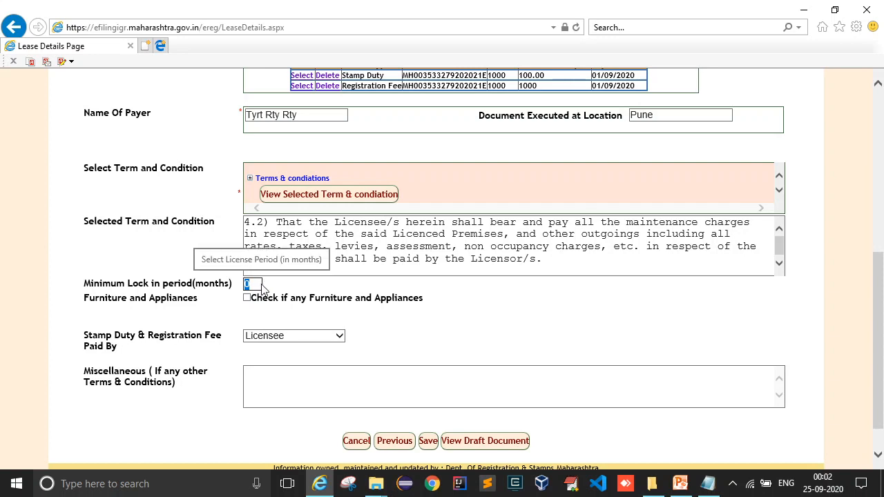
pyautogui.write('3')
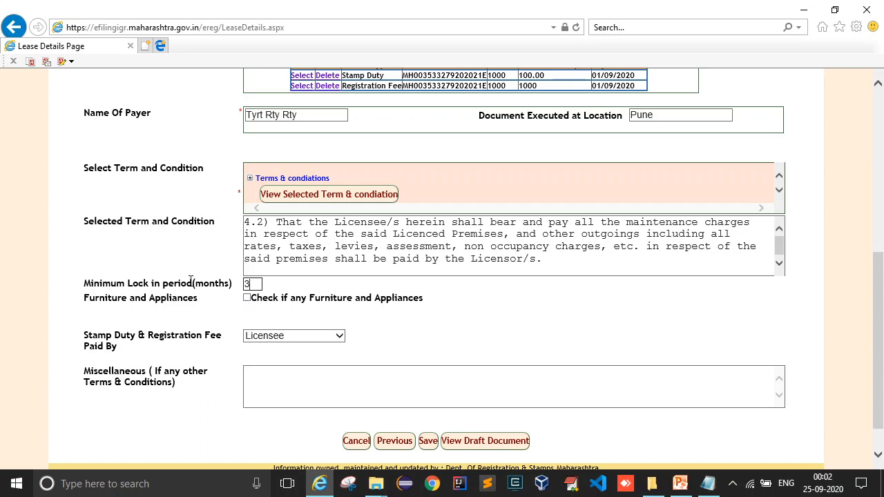
pyautogui.click(246, 299)
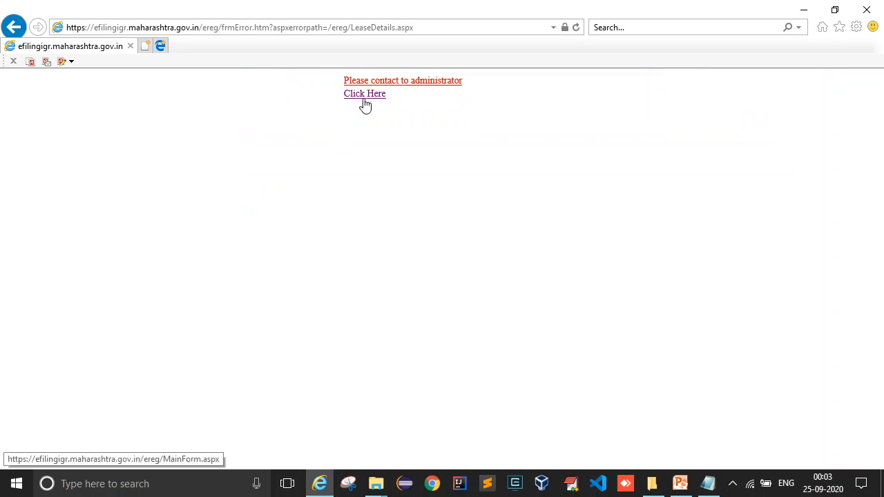
# Return to the eRegistration main page and enter the saved entry's token number, copied from Notepad.
pyautogui.click(364, 95)
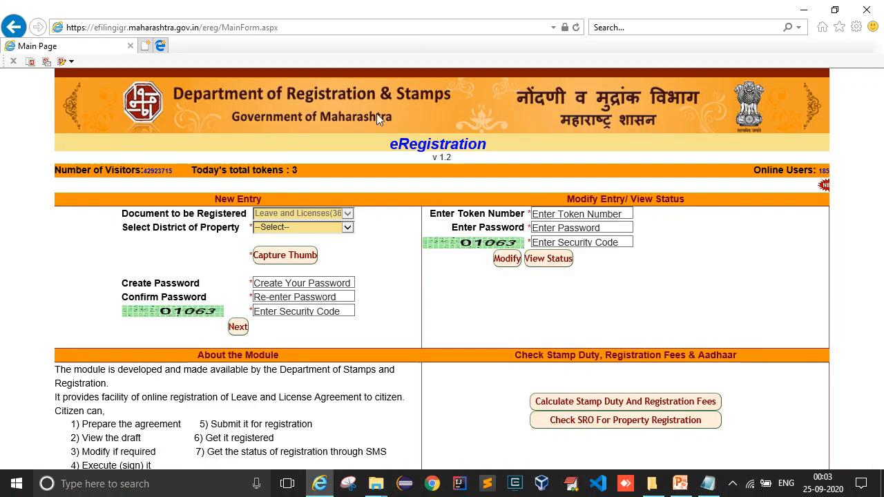
pyautogui.click(708, 484)
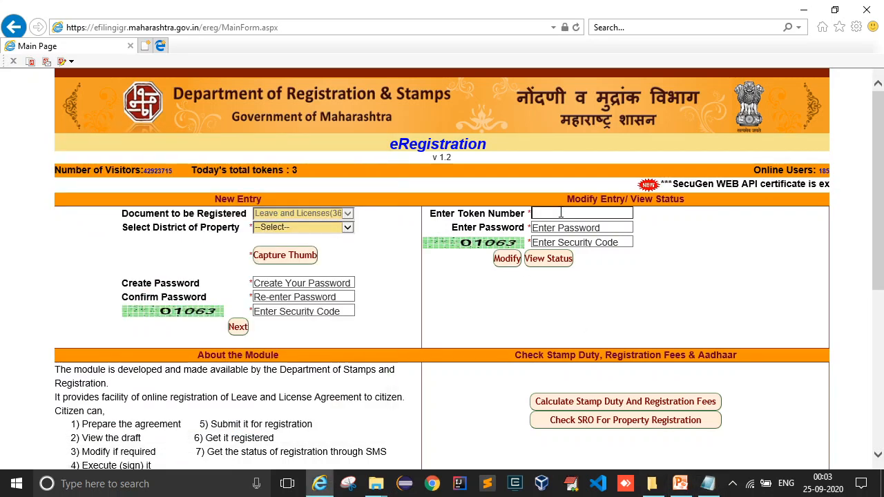
pyautogui.click(560, 214)
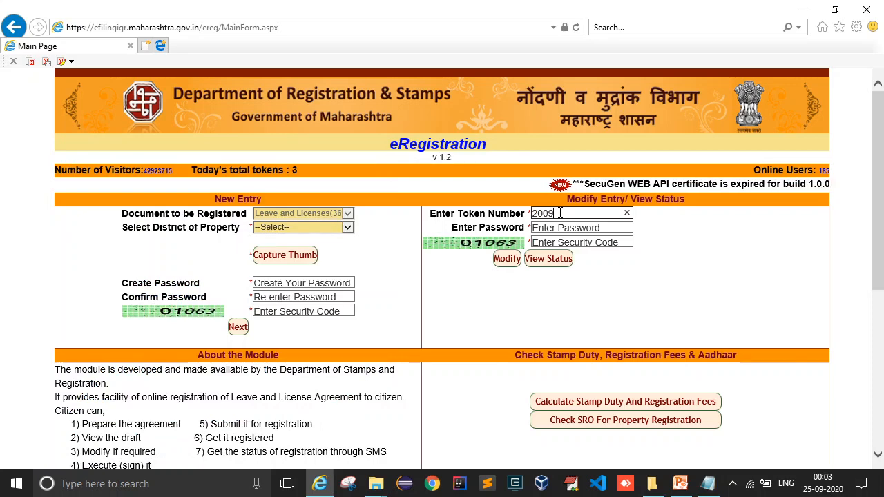
pyautogui.hotkey('alt', 'Tab')
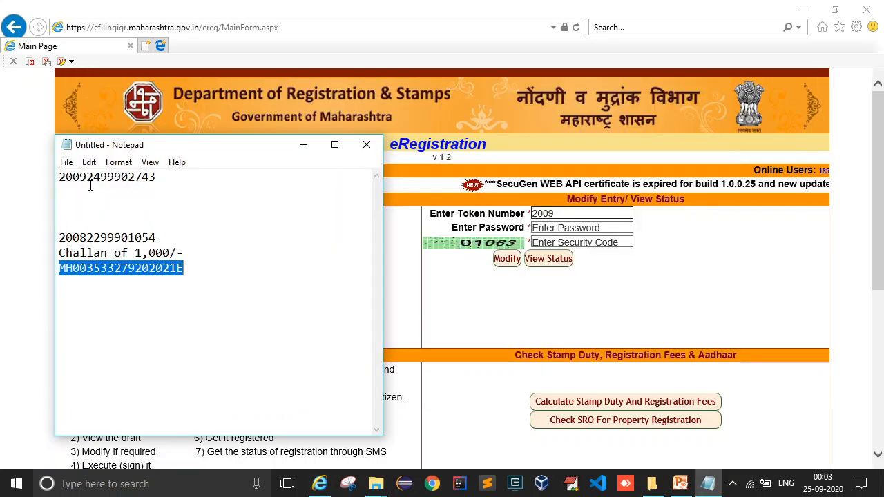
pyautogui.click(587, 212)
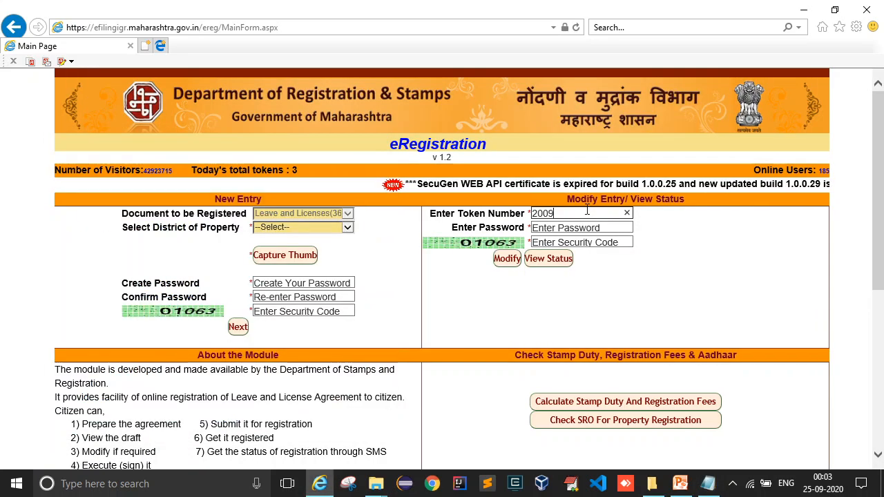
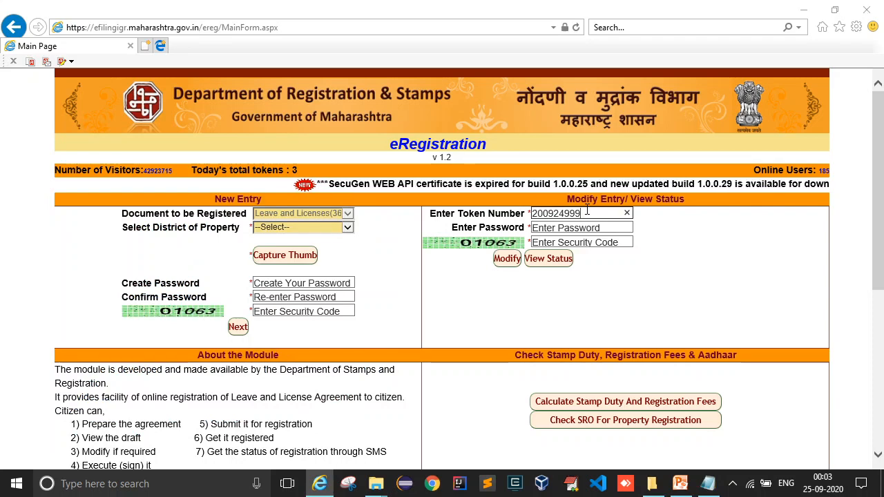
pyautogui.hotkey('alt', 'Tab')
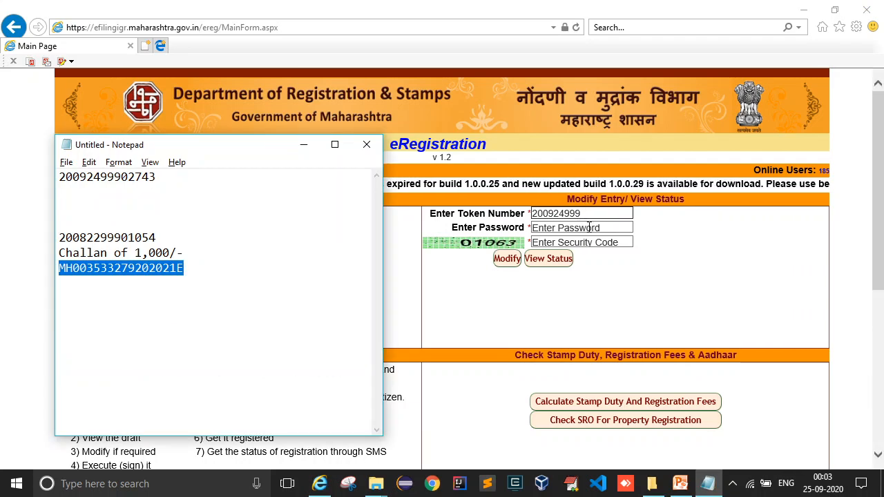
pyautogui.click(586, 214)
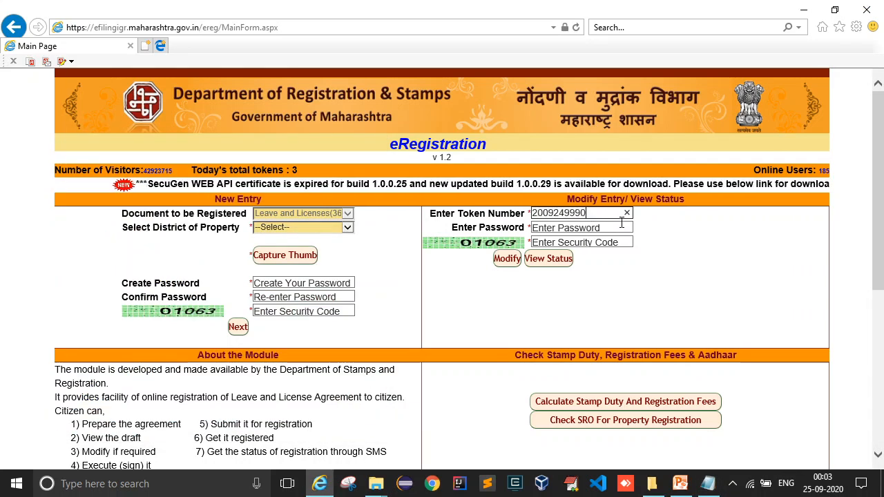
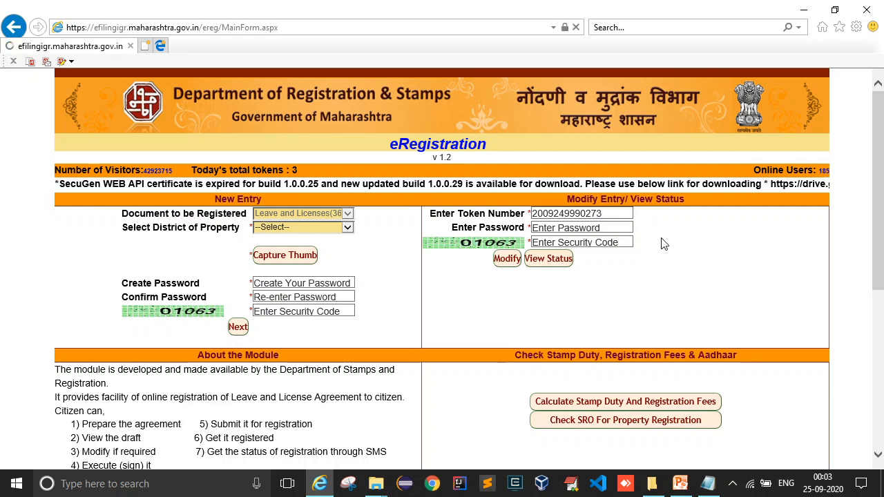
pyautogui.press('Tab')
pyautogui.hotkey('alt', 'Tab')
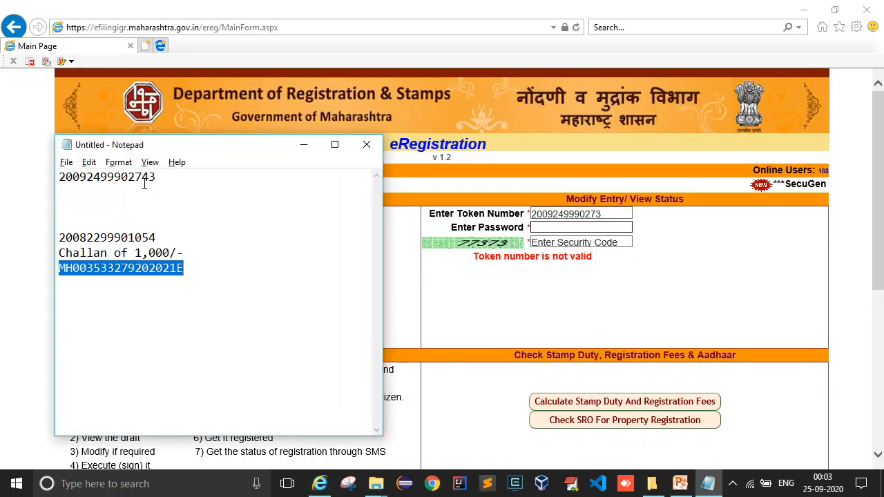
pyautogui.click(632, 219)
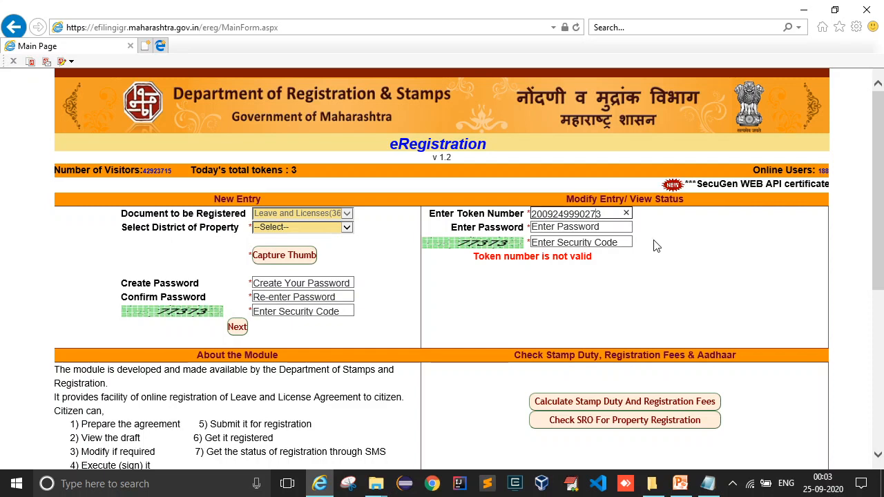
# Enter the account password and the on-screen security code, then open the saved entry for modification.
pyautogui.press('Tab')
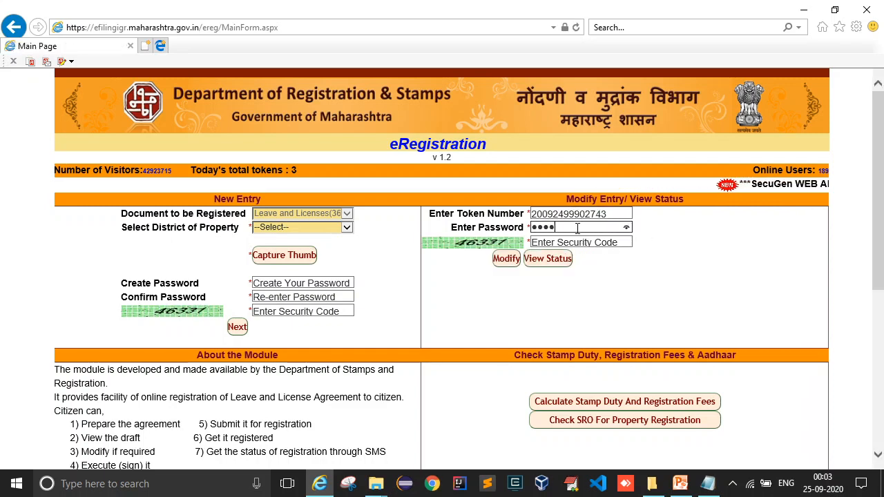
pyautogui.write('••••••••')
pyautogui.press('Tab')
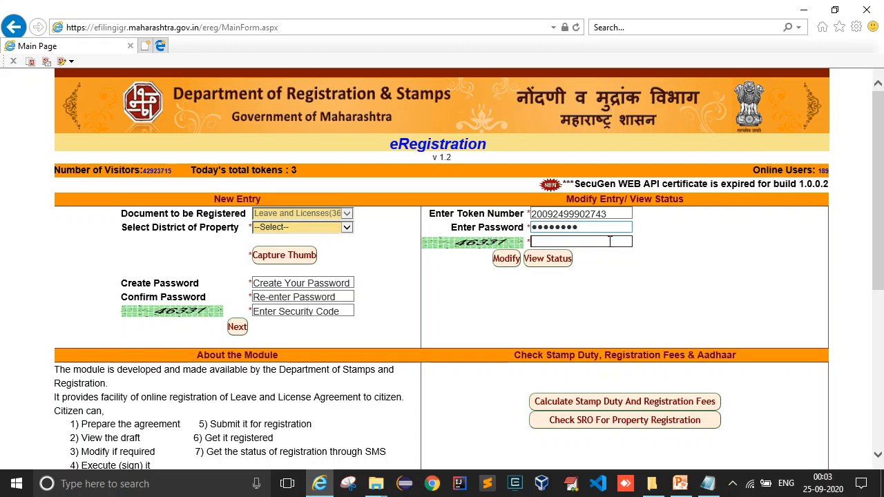
pyautogui.write('46331')
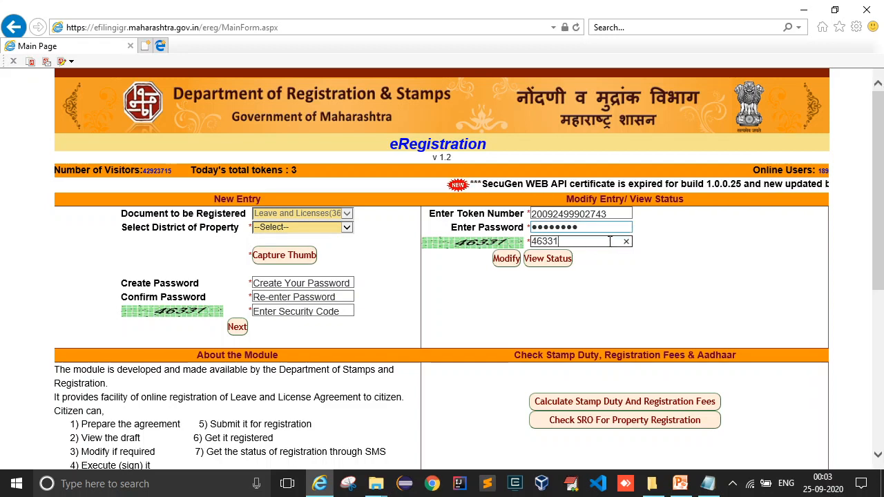
pyautogui.click(507, 262)
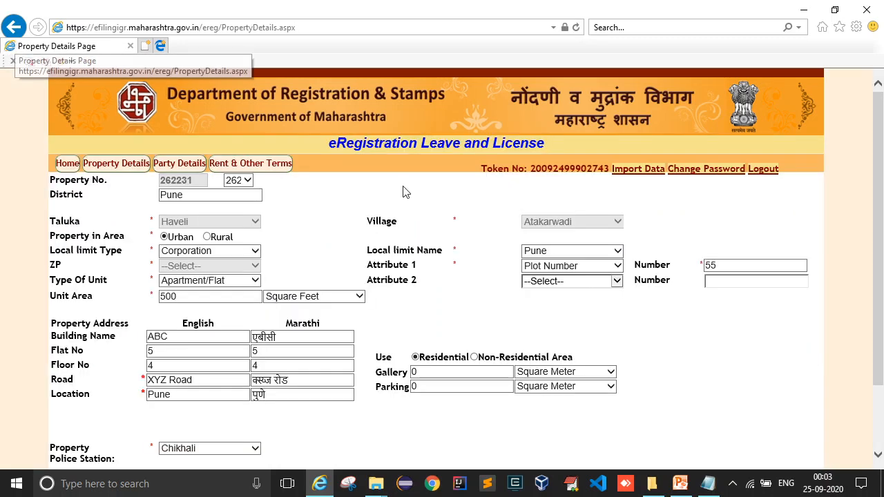
# Move past Property and Party Details to the Rent & Other Terms page.
pyautogui.scroll(-2, 598, 322)
pyautogui.click(478, 417)
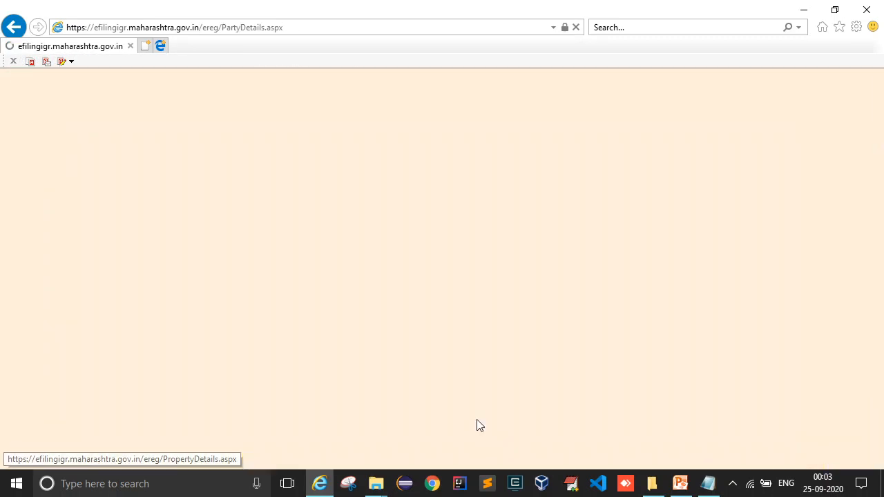
pyautogui.click(515, 414)
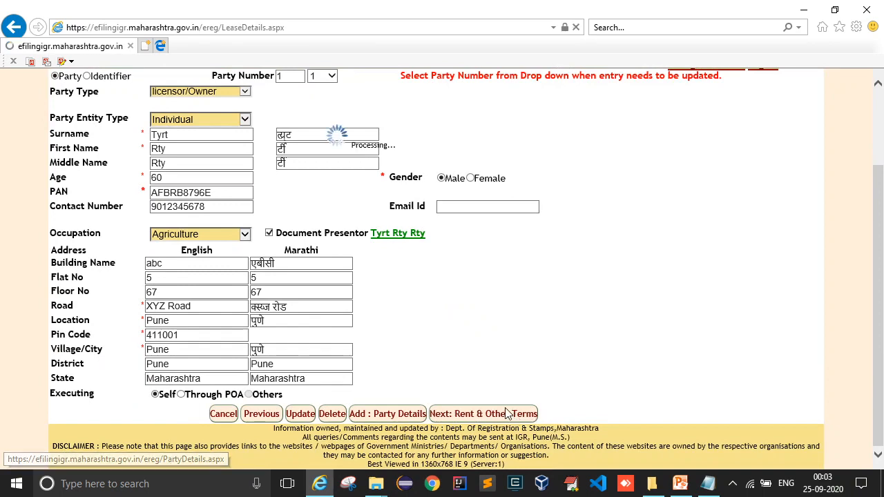
pyautogui.scroll(-3, 503, 316)
pyautogui.scroll(3, 304, 135)
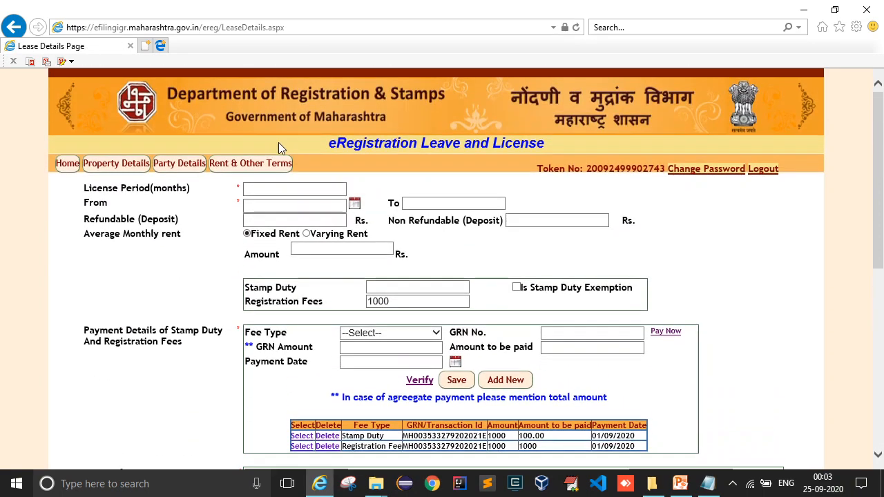
# Set an 11-month licence from 01/09/2020 with refundable deposit 10 and monthly rent 10.
pyautogui.click(269, 189)
pyautogui.write('11')
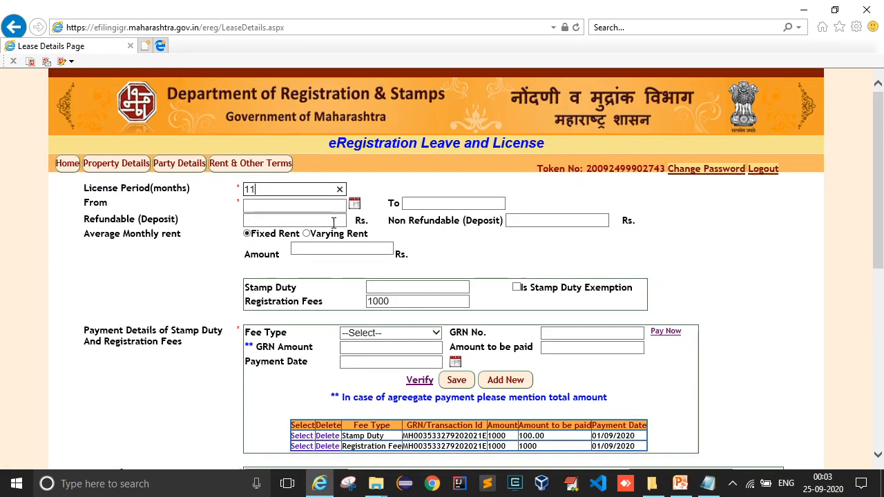
pyautogui.press('Tab')
pyautogui.click(356, 204)
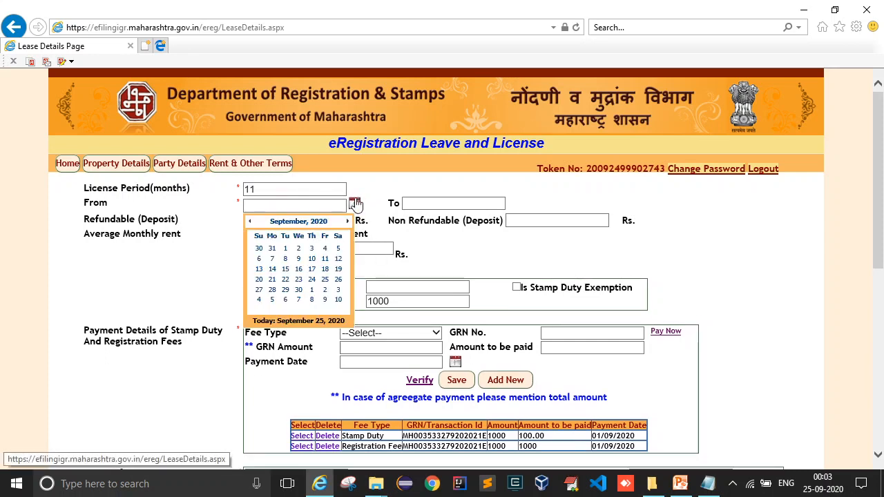
pyautogui.click(281, 242)
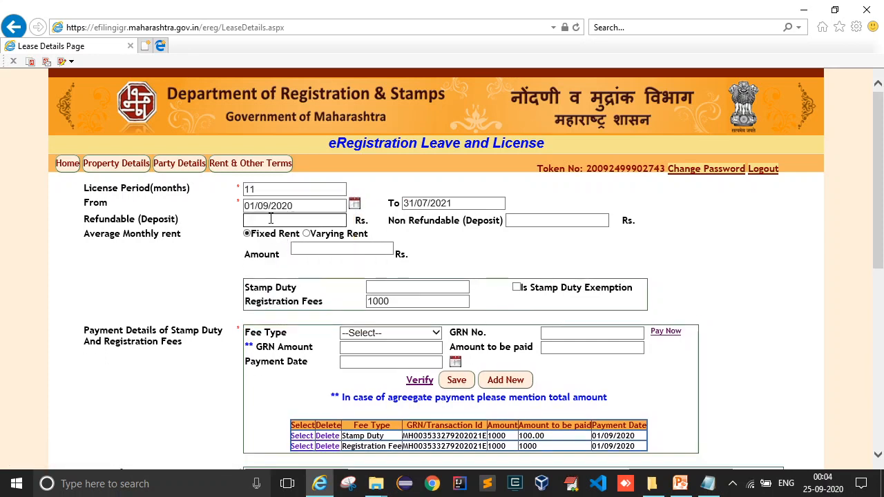
pyautogui.write('10')
pyautogui.click(316, 247)
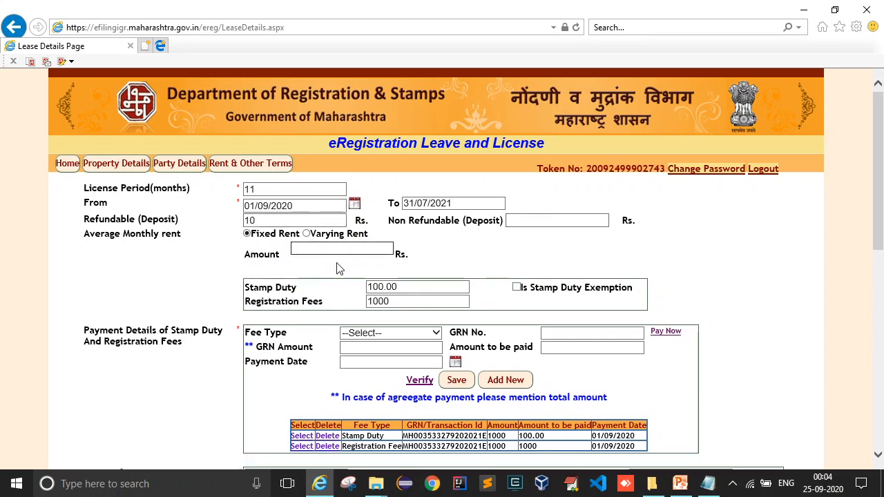
pyautogui.write('10')
pyautogui.scroll(-1, 414, 363)
# Load and review the Stamp Duty payment row details.
pyautogui.click(304, 376)
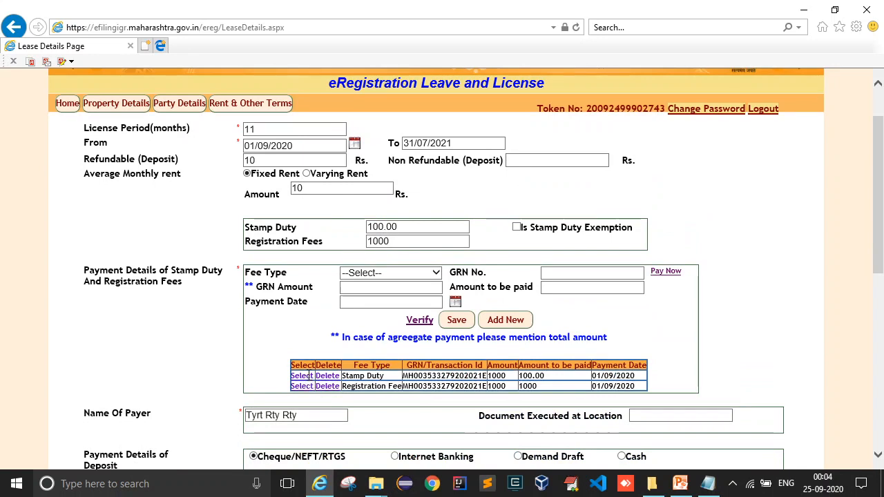
pyautogui.click(423, 336)
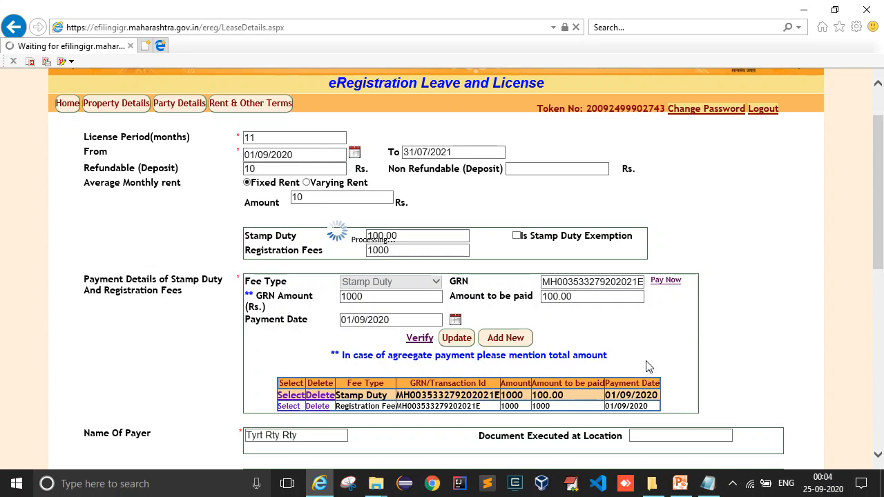
pyautogui.scroll(-1, 648, 366)
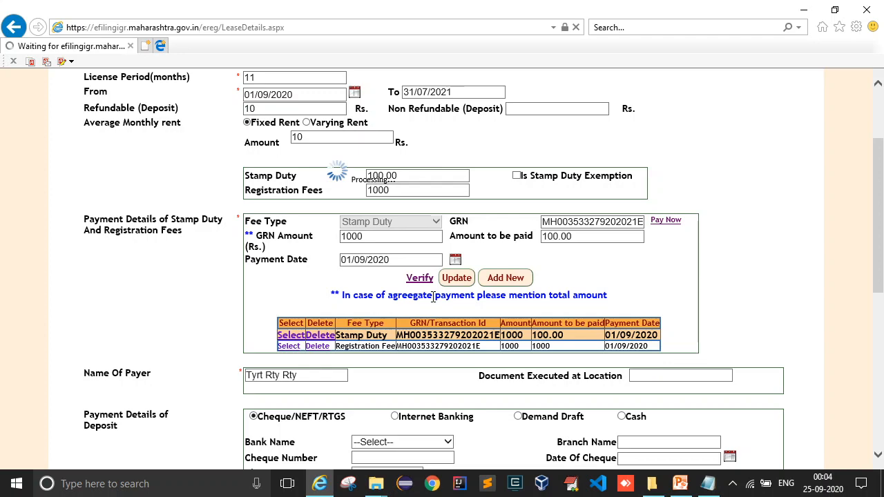
pyautogui.scroll(-1, 494, 337)
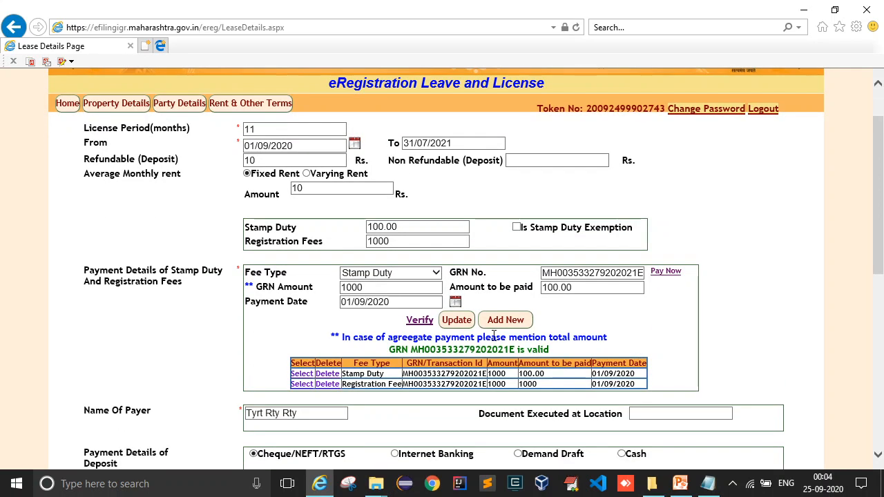
# Enter Pune as the location where the document is executed.
pyautogui.click(659, 415)
pyautogui.scroll(-2, 699, 421)
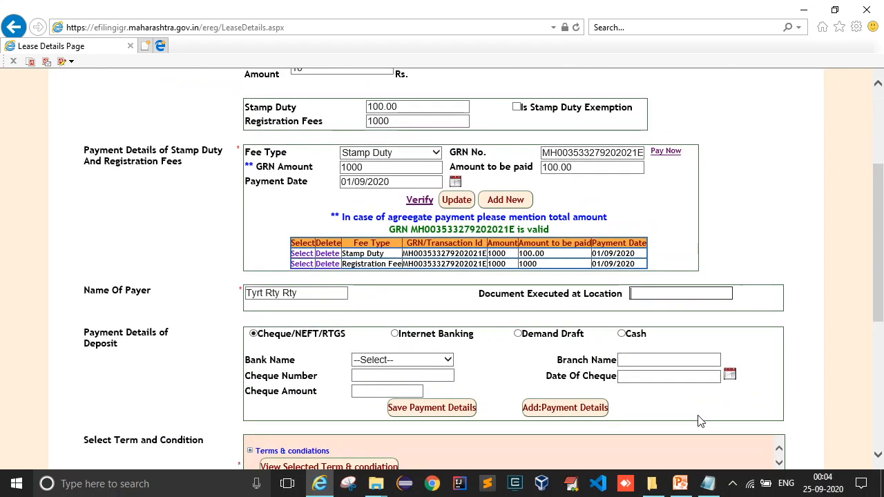
pyautogui.write('Pune')
pyautogui.click(699, 421)
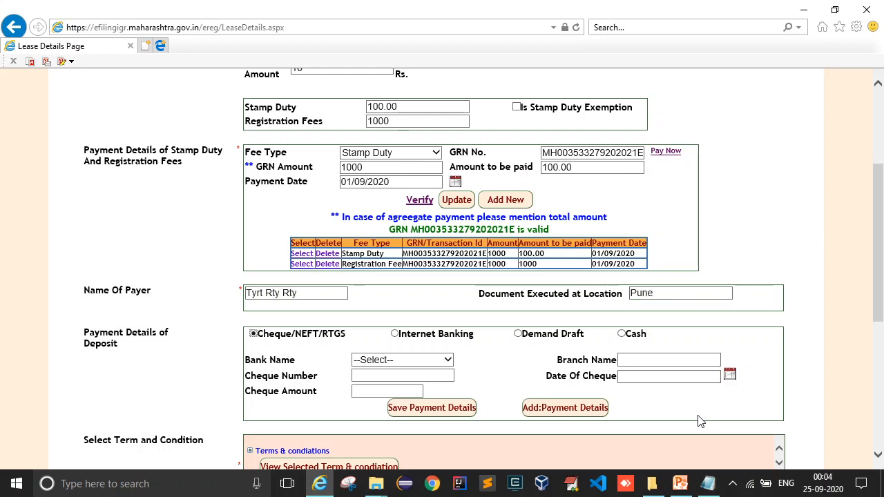
pyautogui.scroll(-1, 421, 355)
pyautogui.scroll(3, 284, 221)
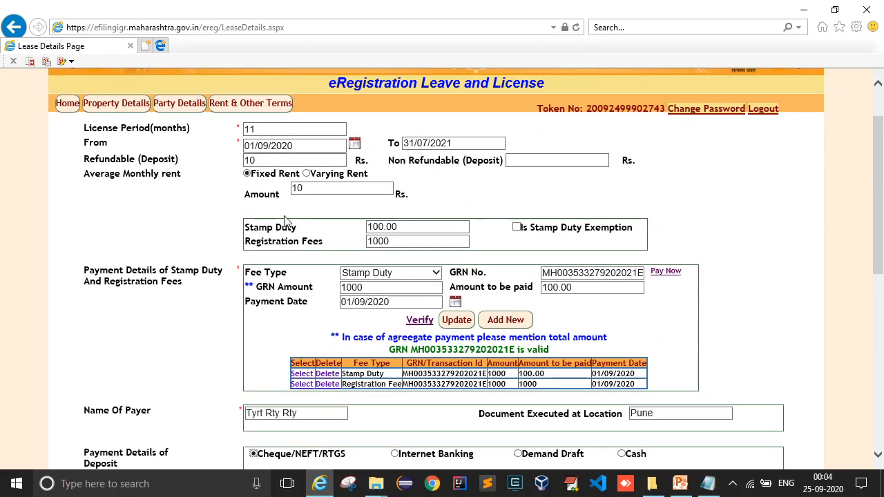
# Set the non-refundable deposit to 10 Rs.
pyautogui.doubleClick(269, 159)
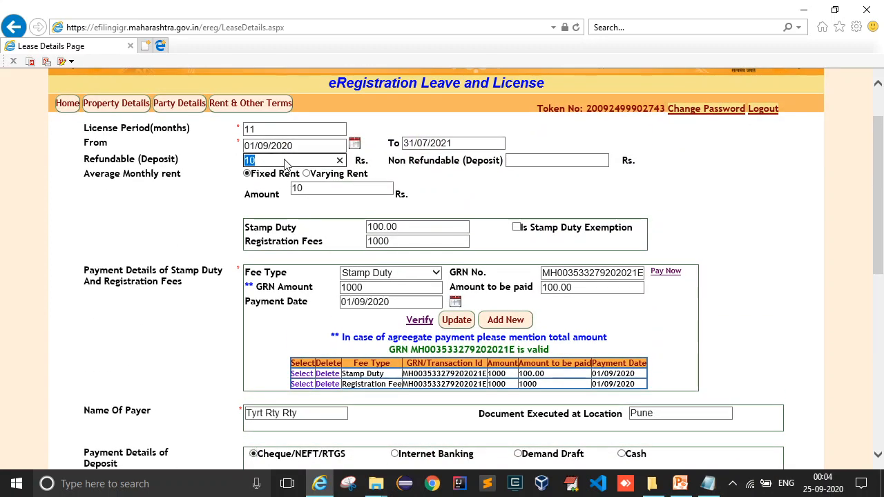
pyautogui.click(575, 161)
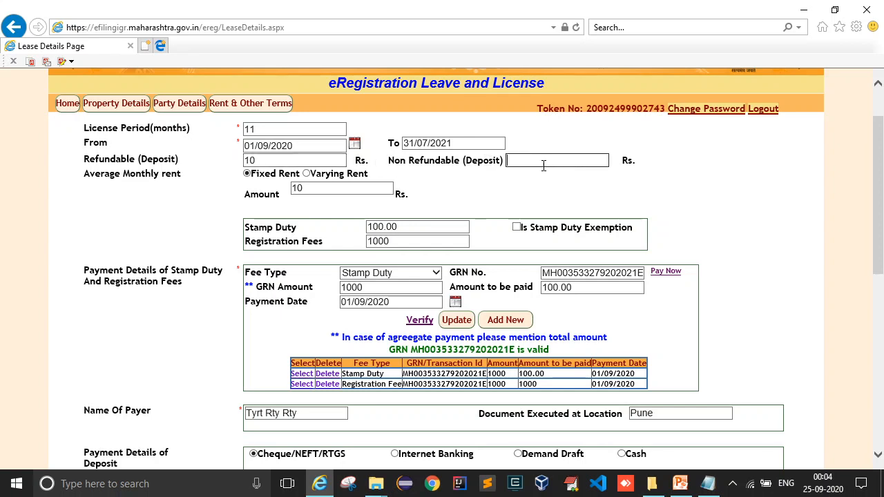
pyautogui.write('10')
pyautogui.click(706, 172)
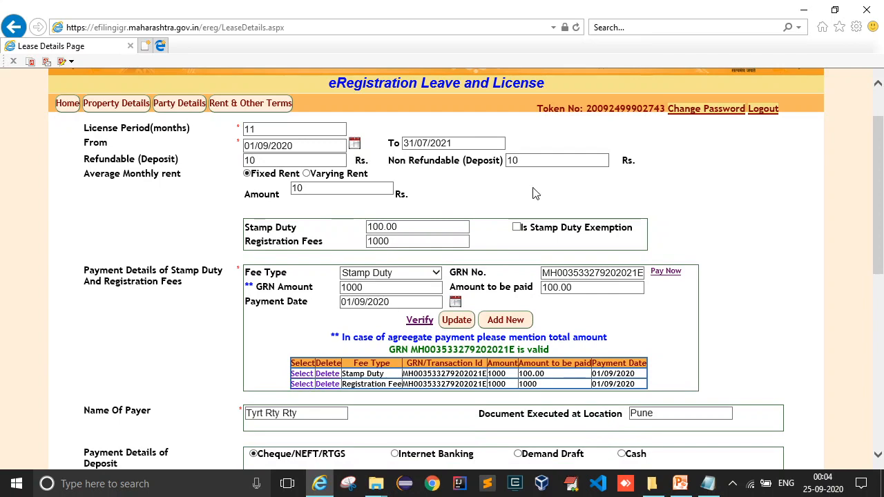
pyautogui.scroll(-1, 535, 194)
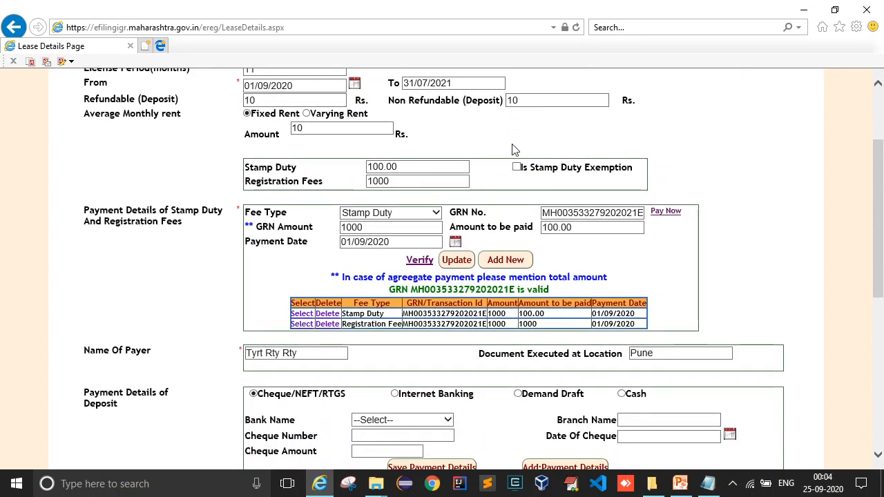
pyautogui.scroll(-2, 484, 207)
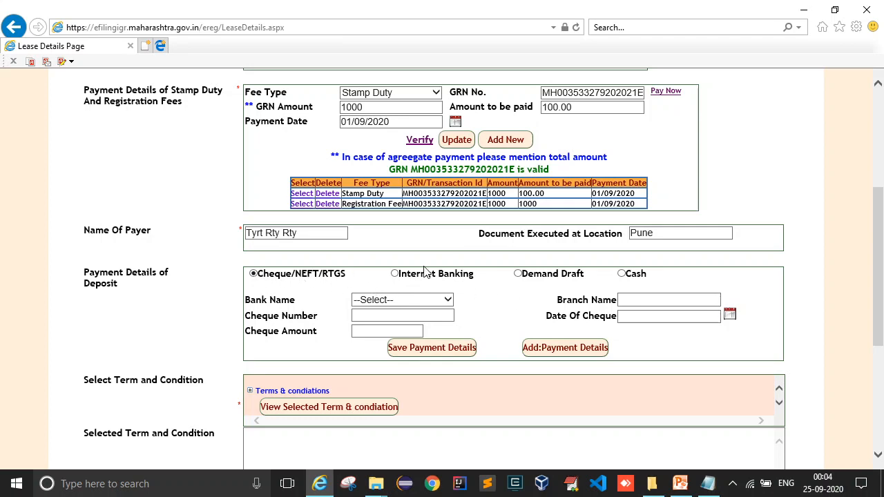
# Switch the deposit payment to Cash and save a cash amount of 20.
pyautogui.click(621, 274)
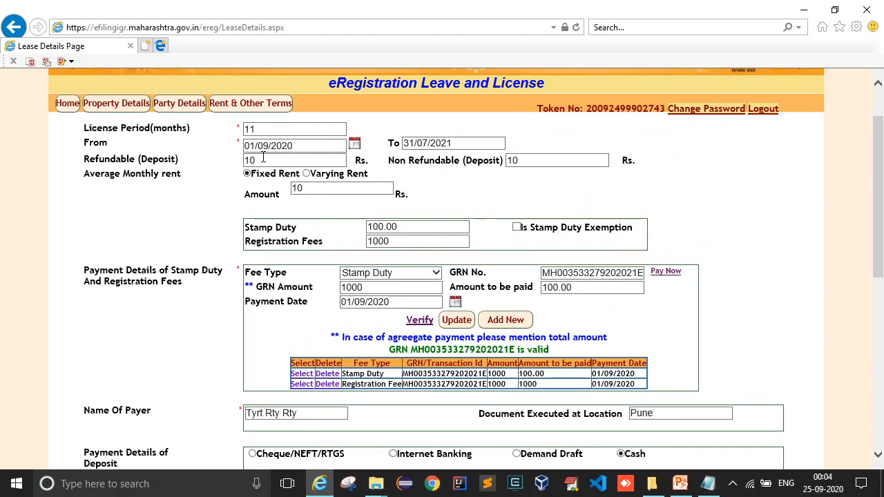
pyautogui.doubleClick(263, 158)
pyautogui.doubleClick(515, 161)
pyautogui.scroll(-2, 397, 194)
pyautogui.scroll(-2, 397, 194)
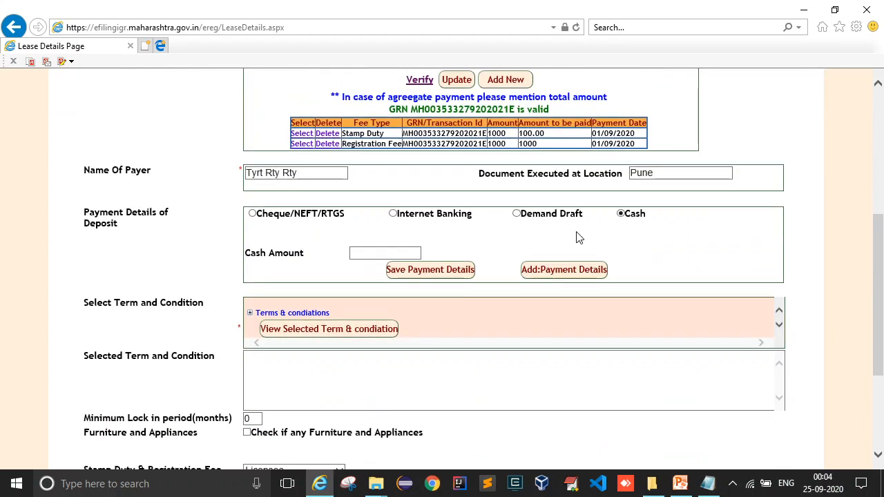
pyautogui.click(367, 252)
pyautogui.write('20')
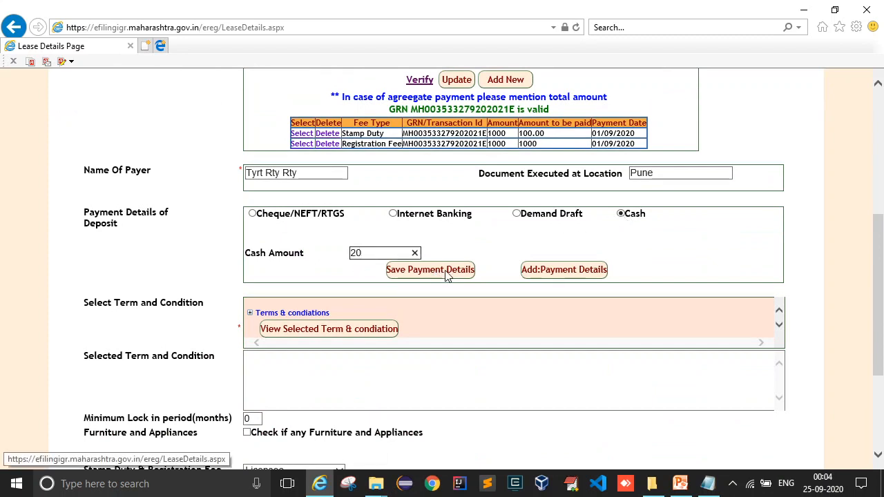
pyautogui.click(446, 271)
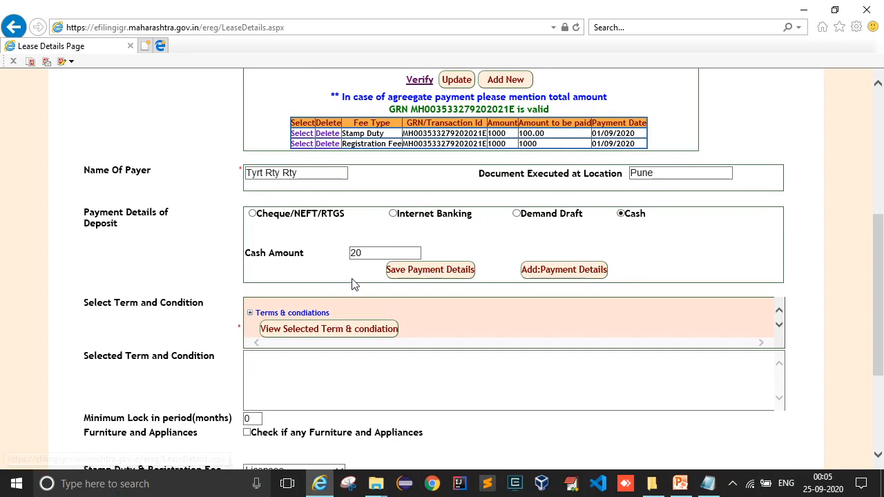
pyautogui.click(422, 272)
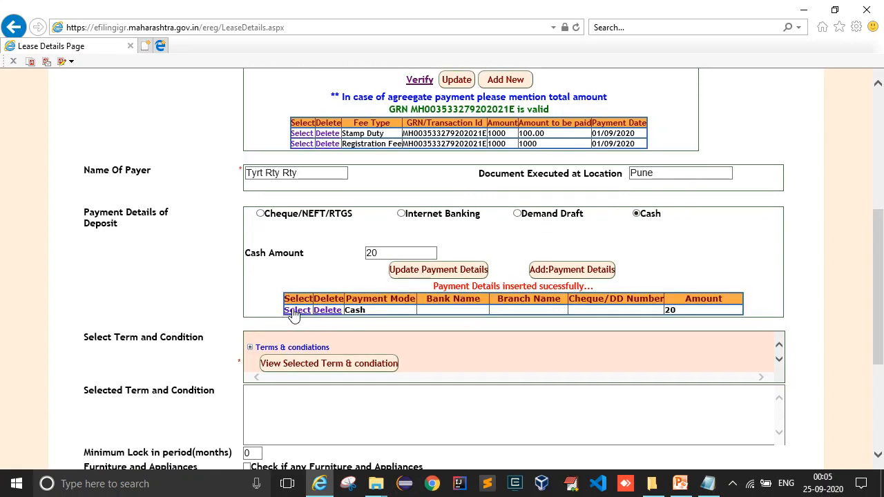
# Reload the saved cash payment row, change its amount from 20 to 10, and update it.
pyautogui.click(573, 270)
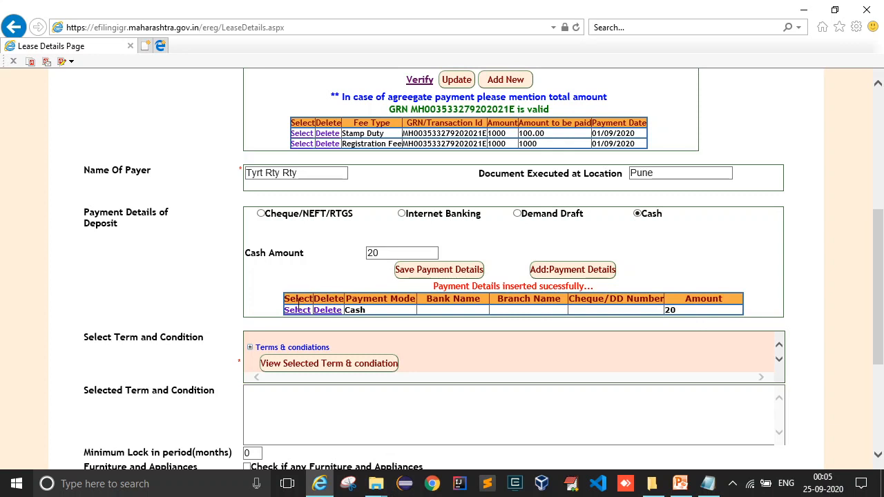
pyautogui.click(297, 310)
pyautogui.click(386, 253)
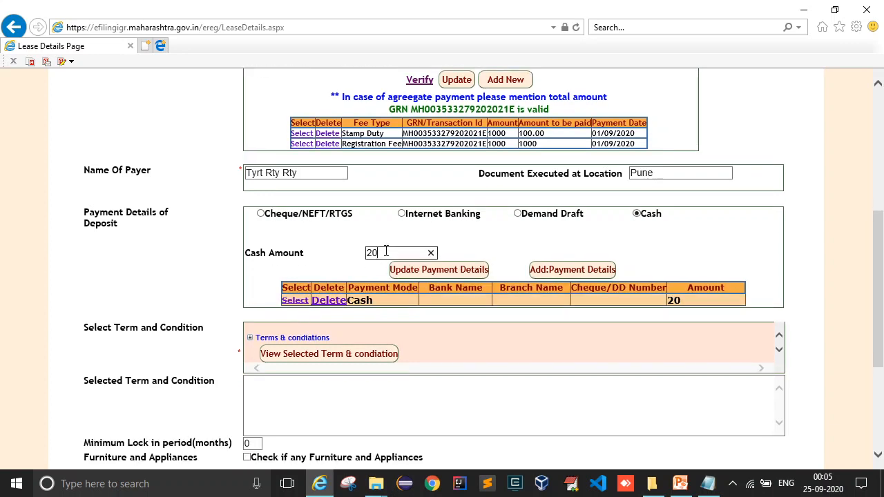
pyautogui.doubleClick(386, 253)
pyautogui.write('1')
pyautogui.click(450, 272)
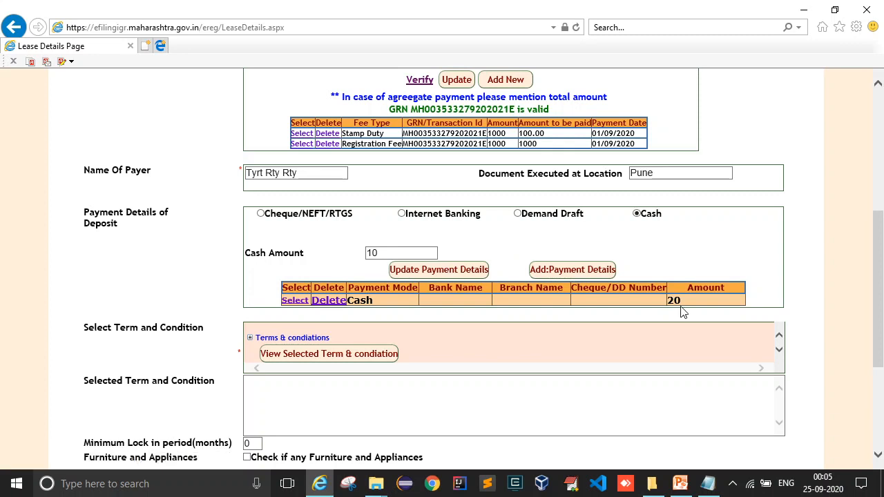
pyautogui.click(447, 273)
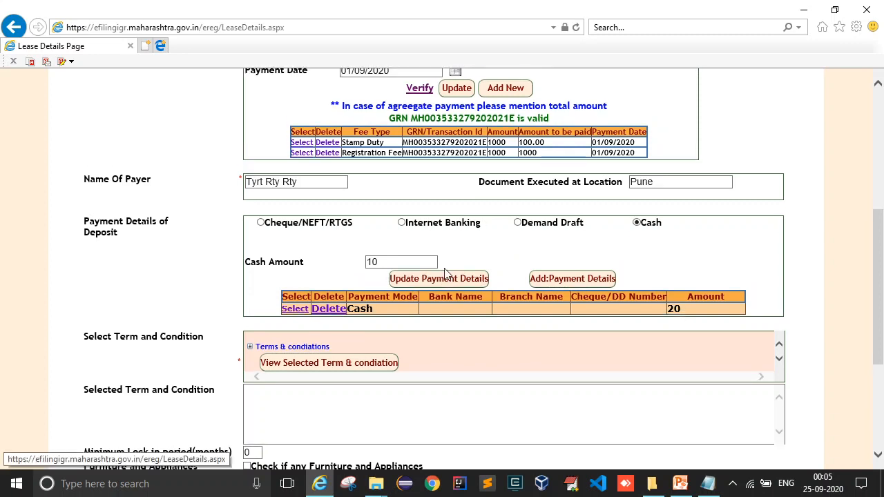
pyautogui.doubleClick(673, 311)
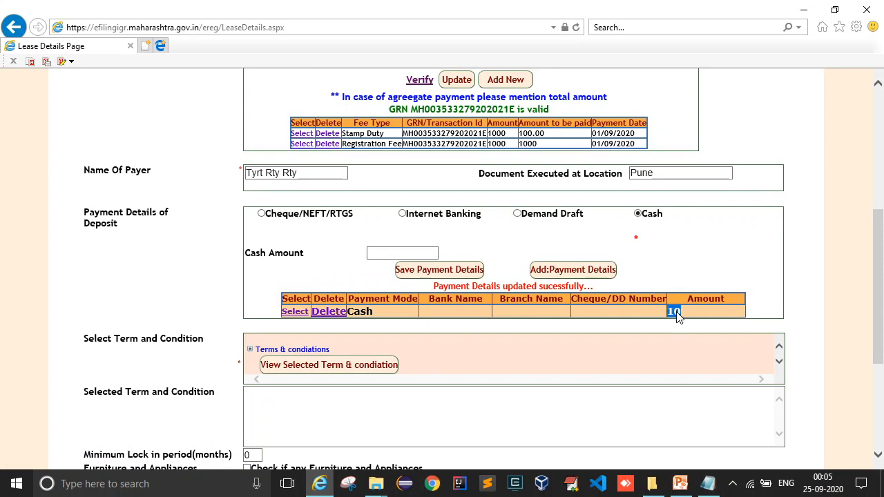
pyautogui.click(518, 234)
pyautogui.scroll(-3, 618, 256)
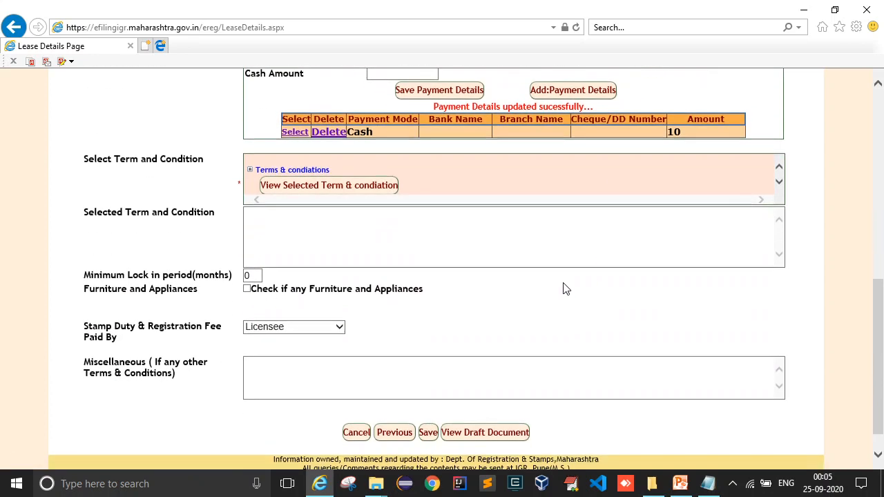
# Add Maintenance charges clause 4.2 to the selected terms and select the lock-in period value.
pyautogui.click(251, 169)
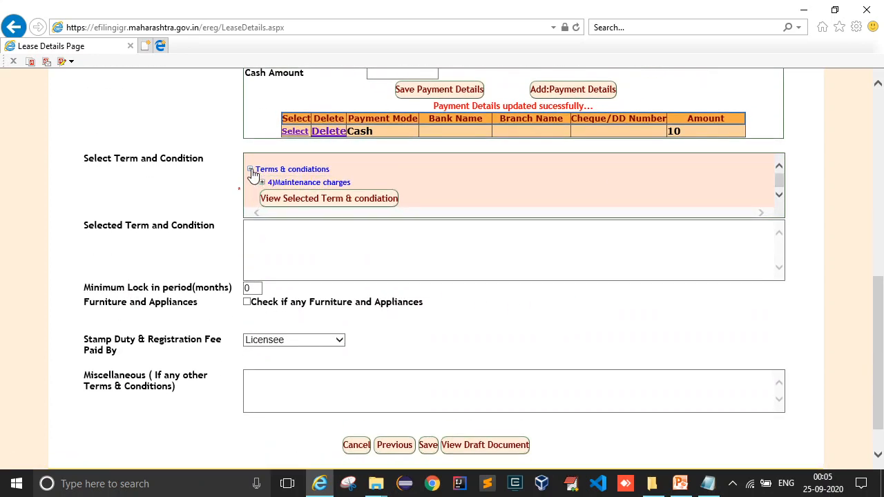
pyautogui.click(261, 182)
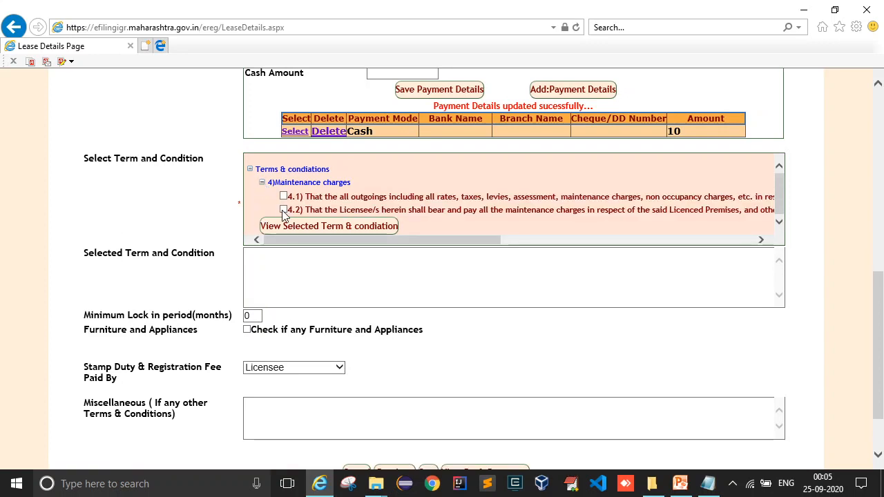
pyautogui.click(283, 210)
pyautogui.click(293, 226)
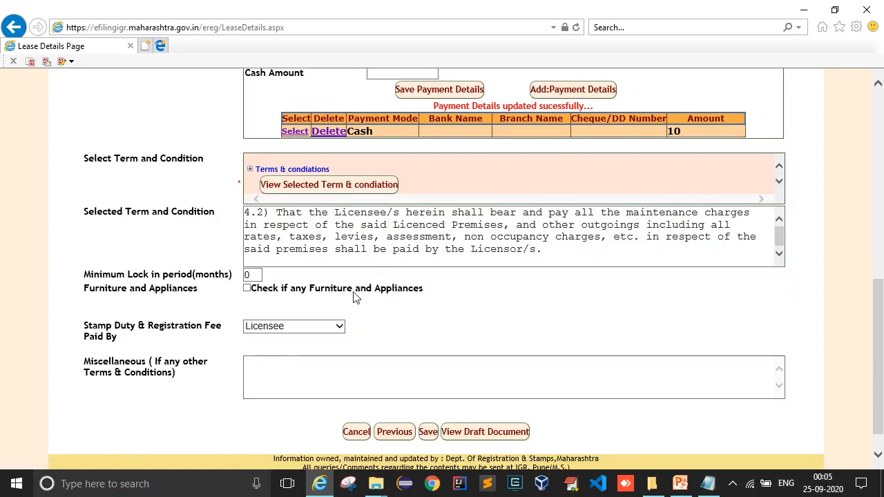
pyautogui.doubleClick(246, 276)
# Enter a 3-month lock-in, then save furniture and appliances as 4 fans and 2 tube lights.
pyautogui.write('3')
pyautogui.click(247, 288)
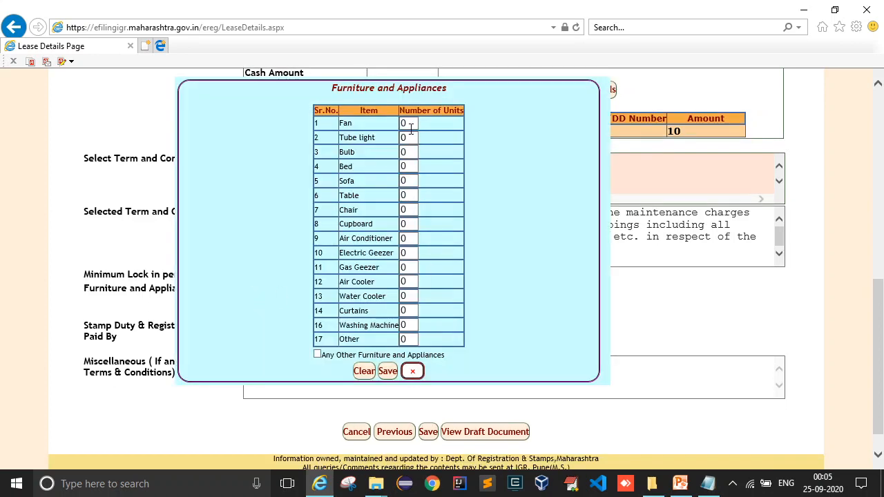
pyautogui.doubleClick(410, 126)
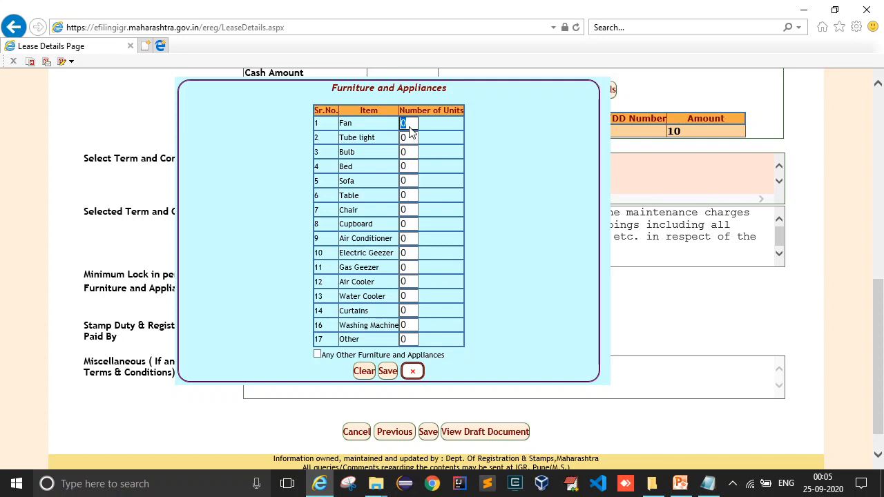
pyautogui.write('4')
pyautogui.doubleClick(412, 140)
pyautogui.click(387, 372)
pyautogui.scroll(-2, 396, 337)
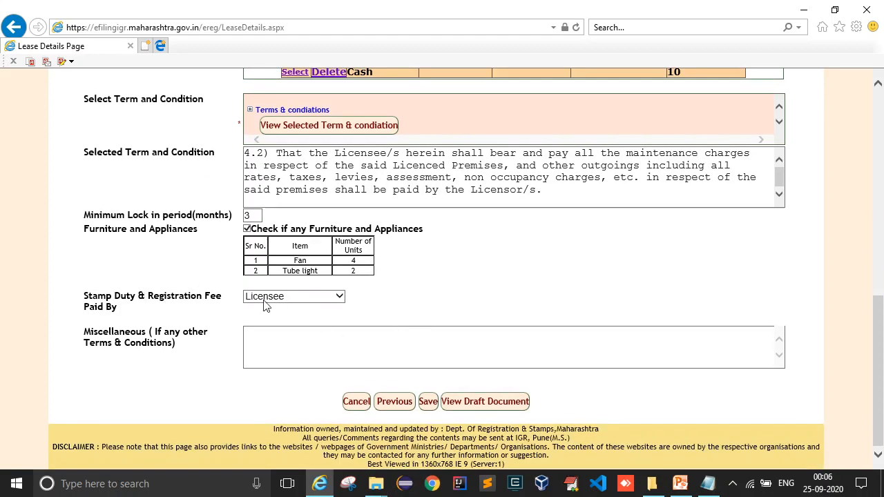
# Set licensee and licensor to pay equally; add 'There should be no complaints from neighbours.'.
pyautogui.click(293, 299)
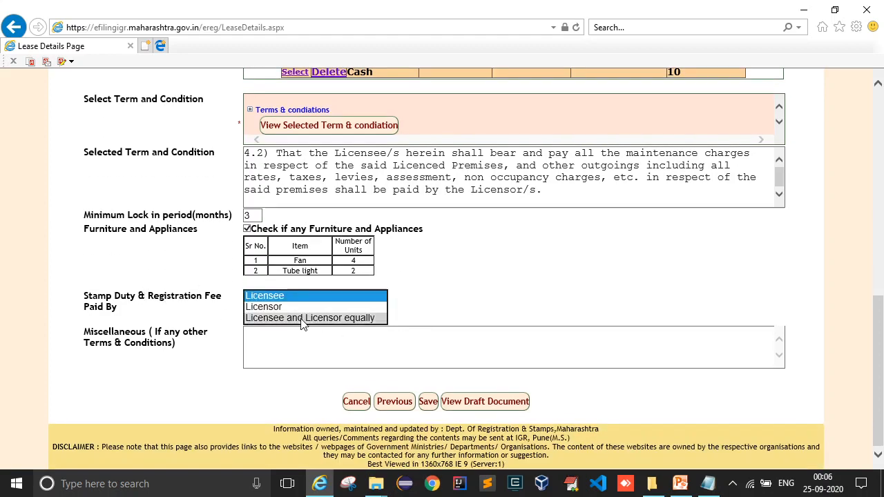
pyautogui.click(303, 321)
pyautogui.click(293, 344)
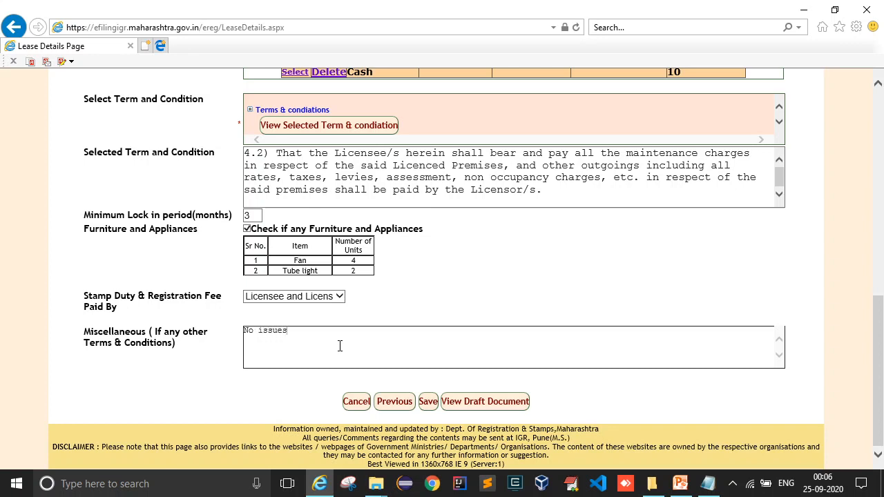
pyautogui.press('BackSpace')
pyautogui.press('BackSpace')
pyautogui.press('BackSpace')
pyautogui.press('BackSpace')
pyautogui.press('BackSpace')
pyautogui.press('BackSpace')
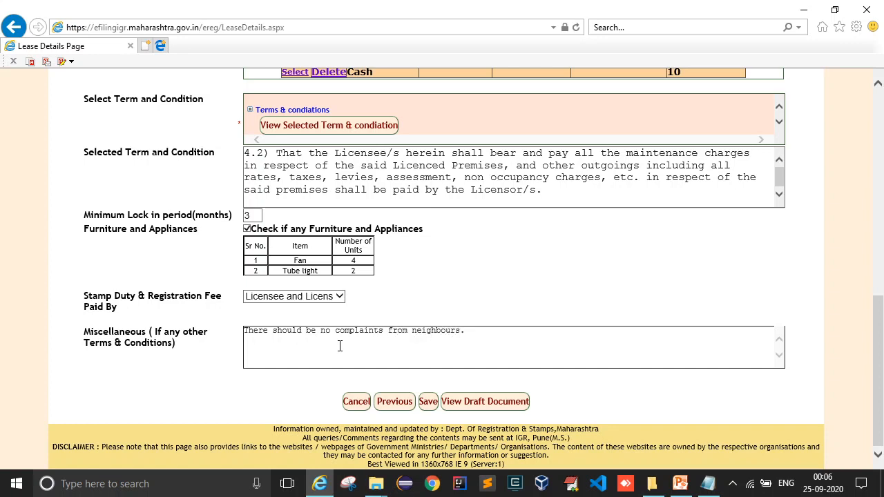
pyautogui.click(459, 285)
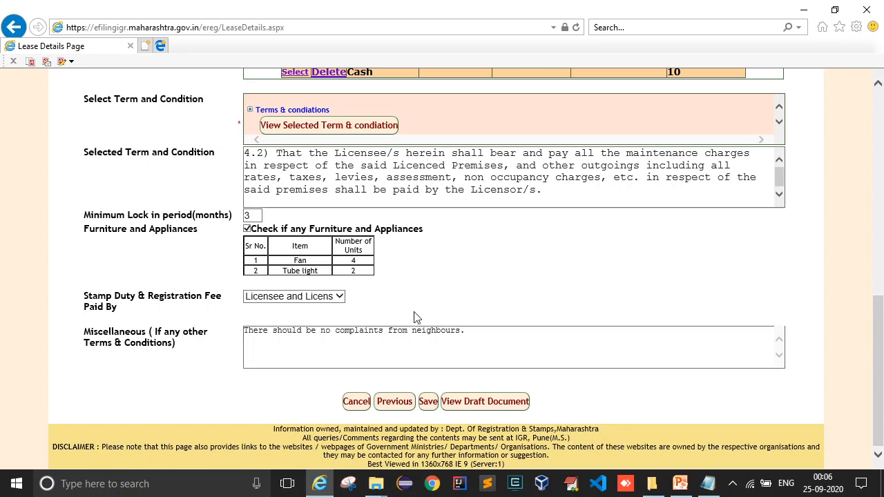
# Save the details, dismiss the deposit warning, and confirm refundable and non-refundable deposits are 10 each.
pyautogui.click(430, 401)
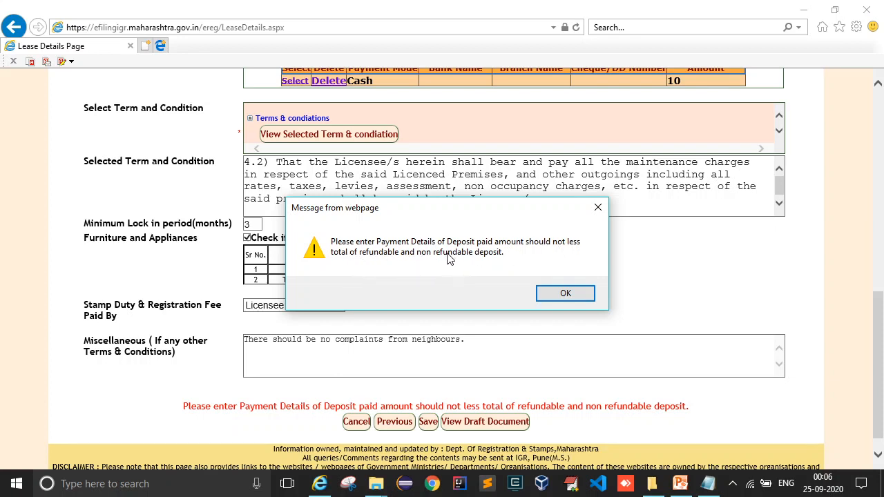
pyautogui.click(566, 294)
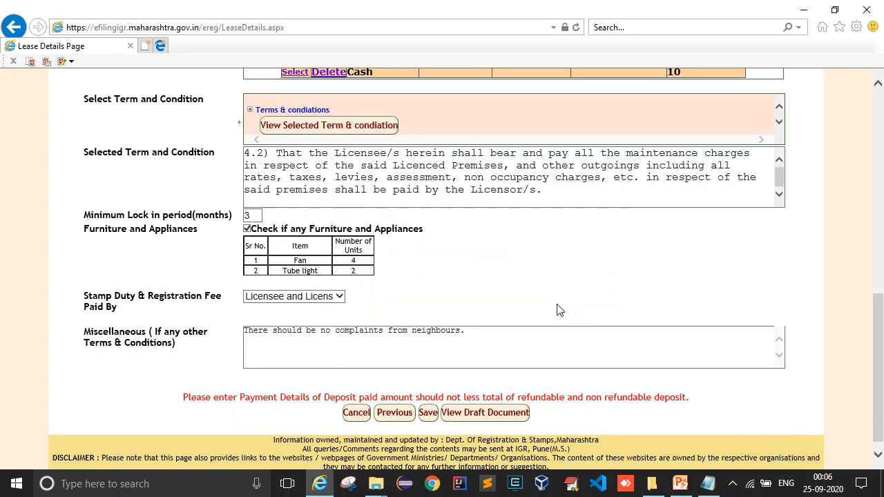
pyautogui.scroll(3, 559, 307)
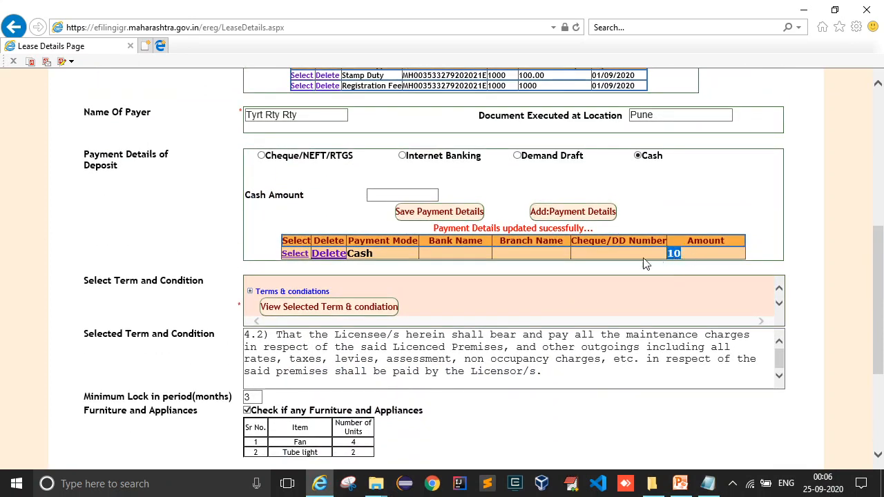
pyautogui.scroll(5, 647, 262)
pyautogui.moveTo(277, 163); pyautogui.dragTo(233, 170)
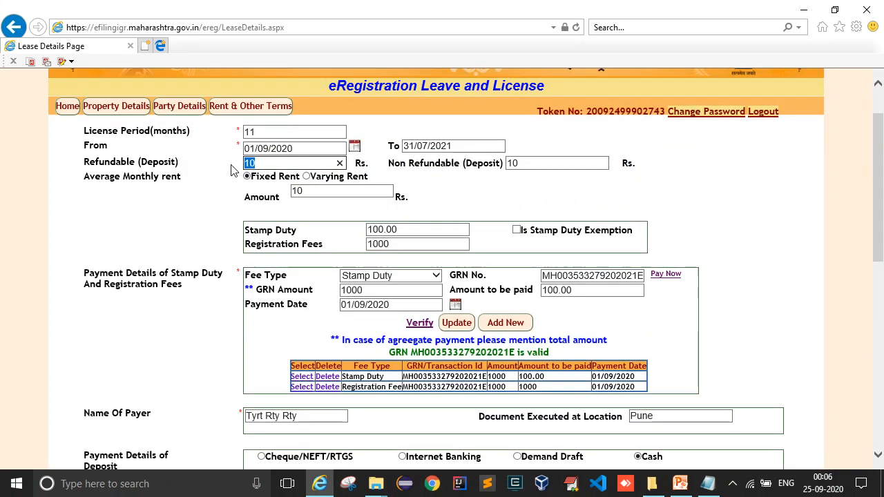
pyautogui.moveTo(535, 164); pyautogui.dragTo(397, 157)
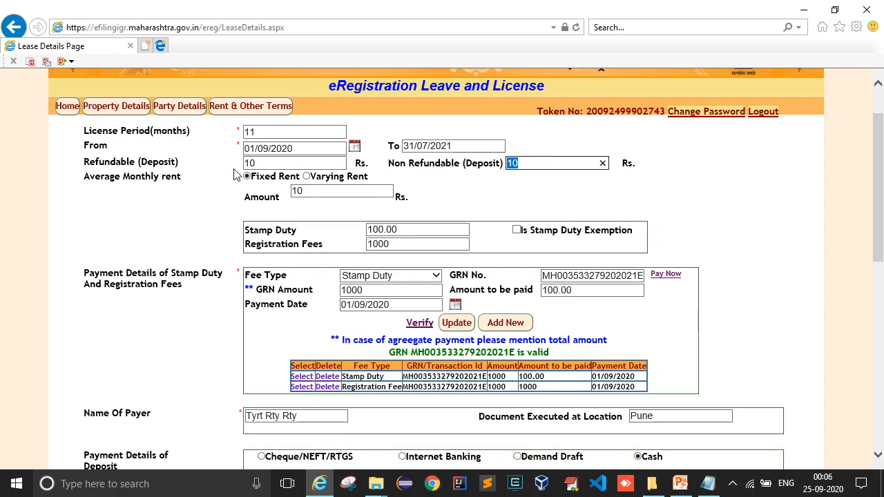
pyautogui.scroll(-3, 397, 330)
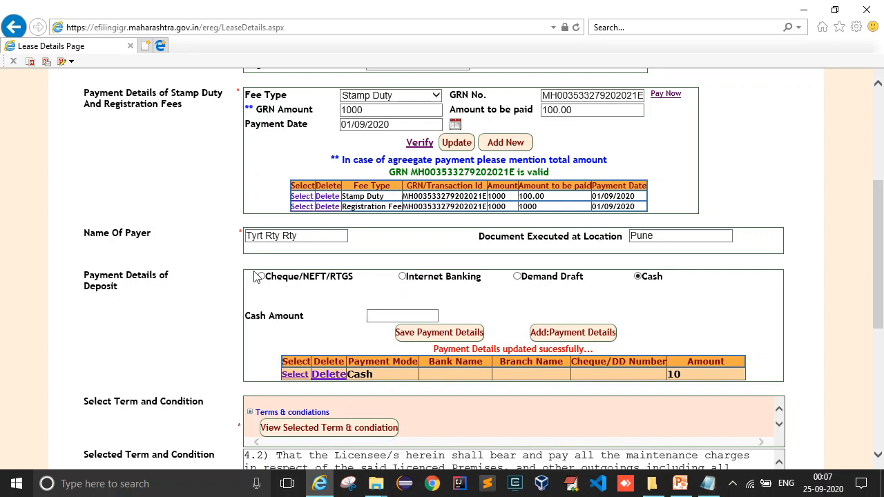
# Switch the deposit payment to Cheque from CiTi Bank, branch 'Citi Bnk'.
pyautogui.click(580, 337)
pyautogui.click(263, 277)
pyautogui.click(450, 303)
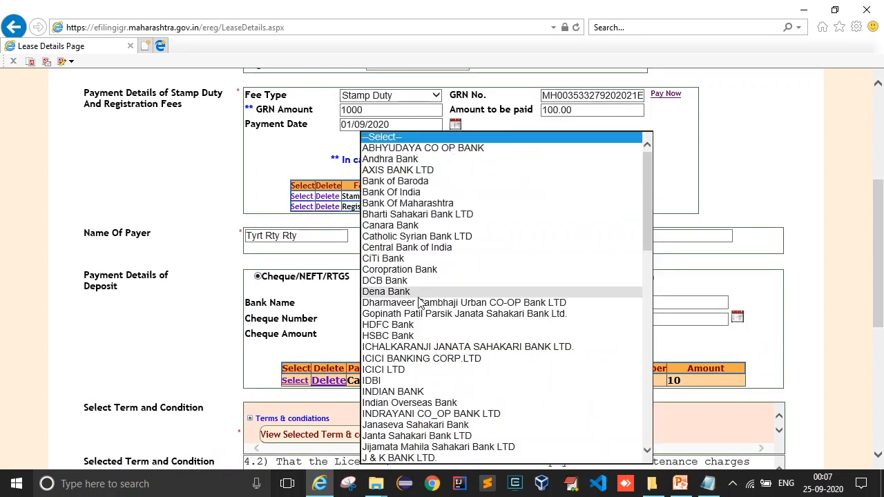
pyautogui.click(421, 256)
pyautogui.click(645, 306)
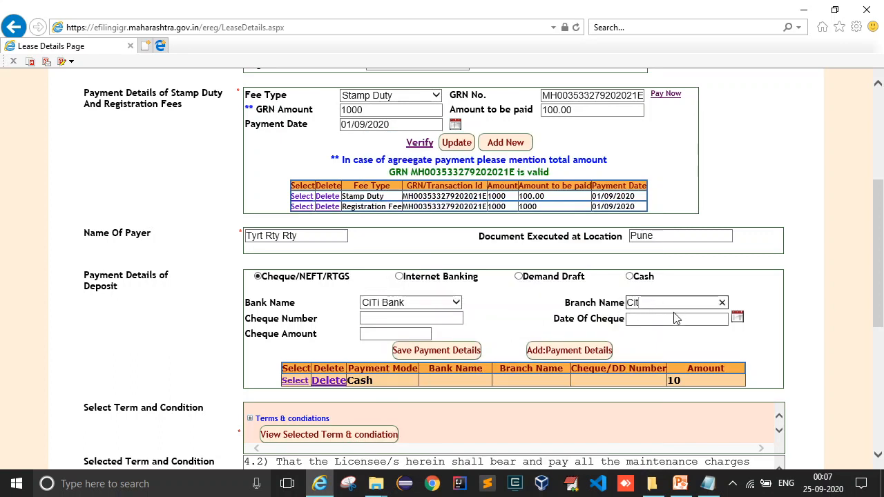
pyautogui.write('Citi Bnk')
# Enter cheque 123456 dated 01/09/2020 for amount 10 and save the payment details.
pyautogui.click(397, 318)
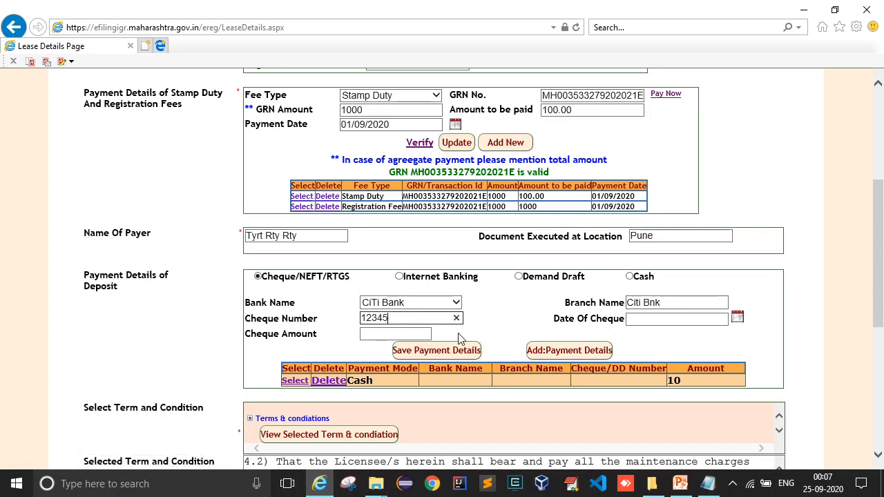
pyautogui.write('123456')
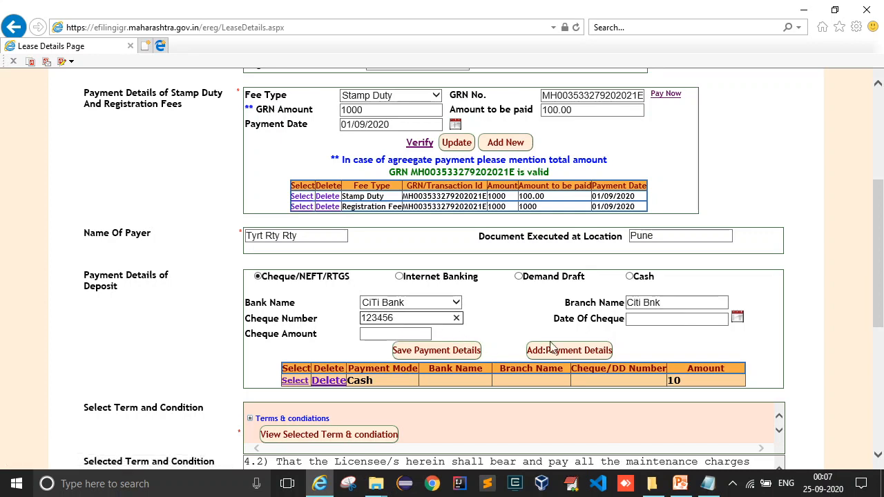
pyautogui.click(737, 319)
pyautogui.click(738, 319)
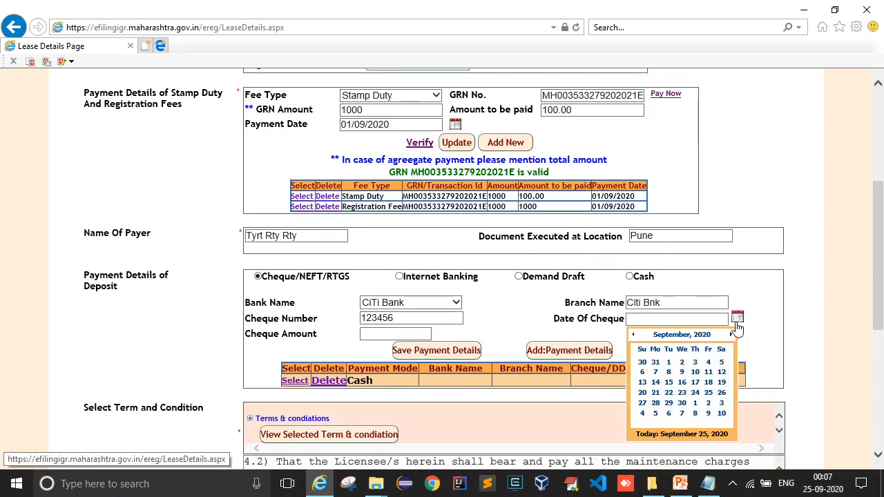
pyautogui.click(670, 366)
pyautogui.click(389, 335)
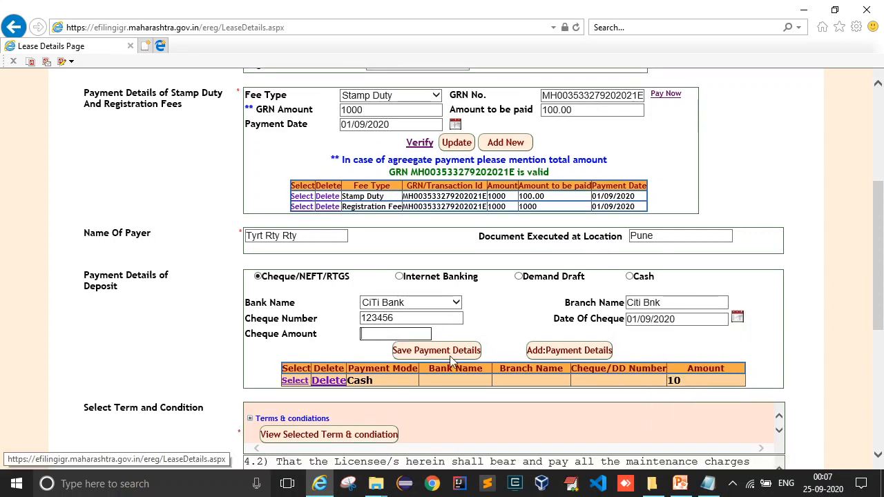
pyautogui.write('10')
pyautogui.click(475, 345)
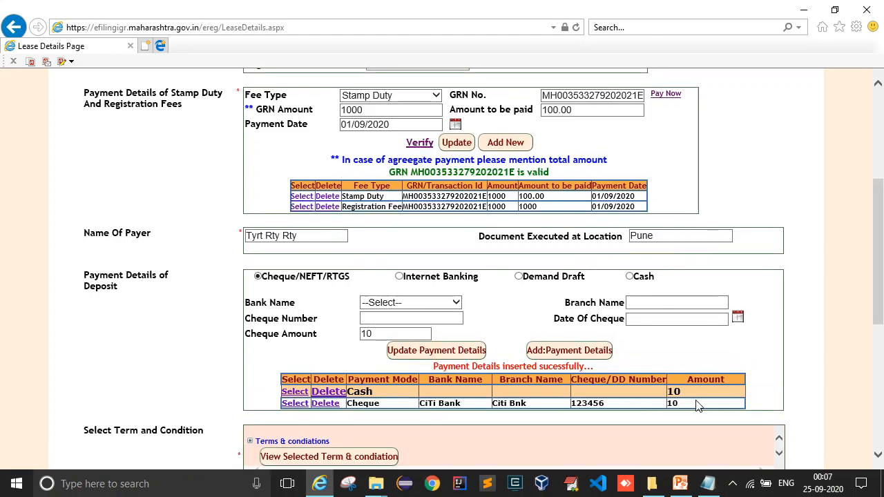
# Save the whole leave and license form and acknowledge the 'Details saved successfully' alert.
pyautogui.scroll(-5, 684, 397)
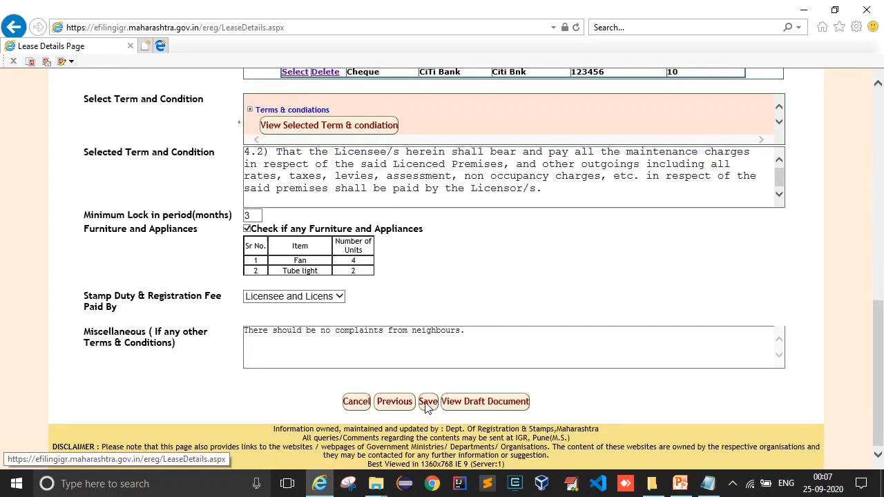
pyautogui.click(429, 403)
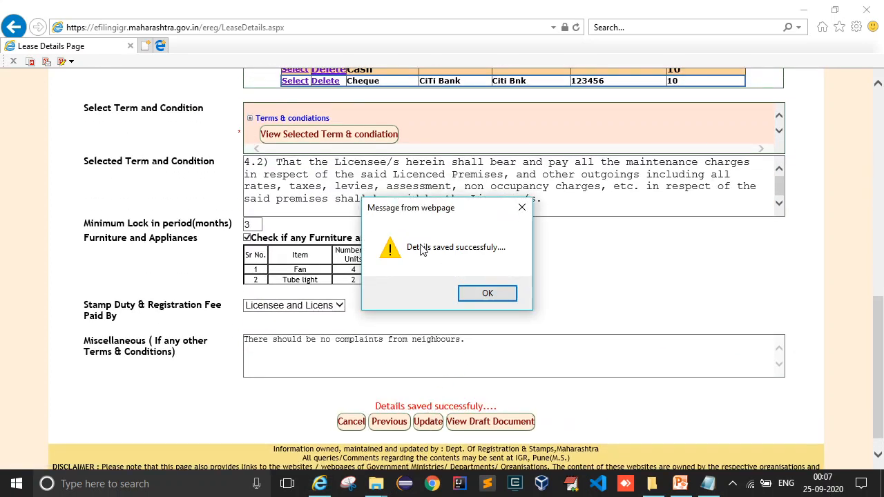
pyautogui.click(487, 294)
pyautogui.scroll(4, 497, 301)
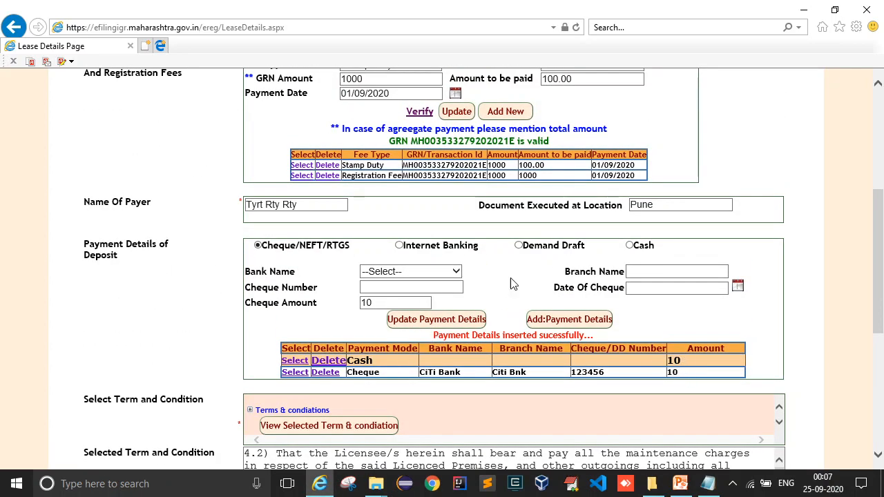
pyautogui.scroll(4, 513, 283)
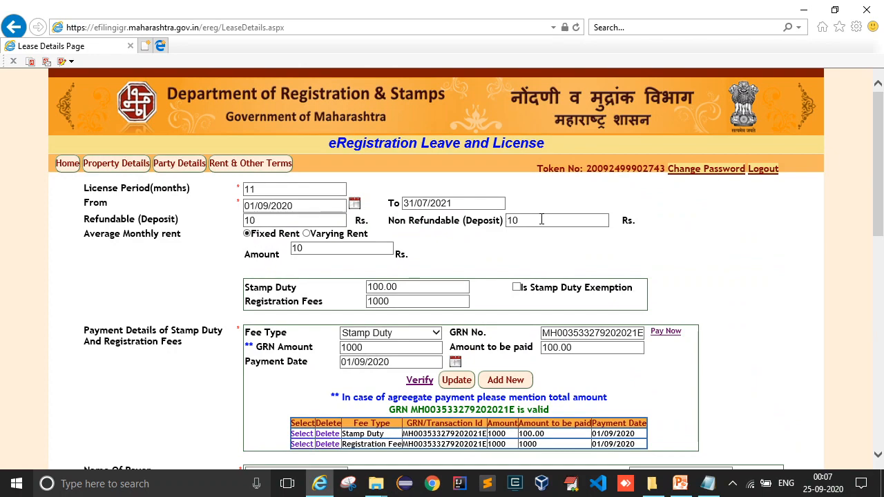
pyautogui.scroll(-5, 541, 220)
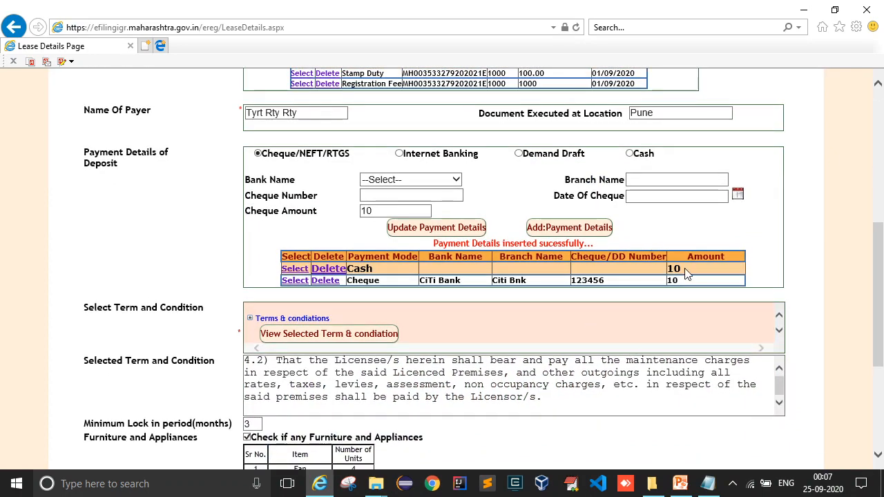
pyautogui.scroll(-4, 688, 277)
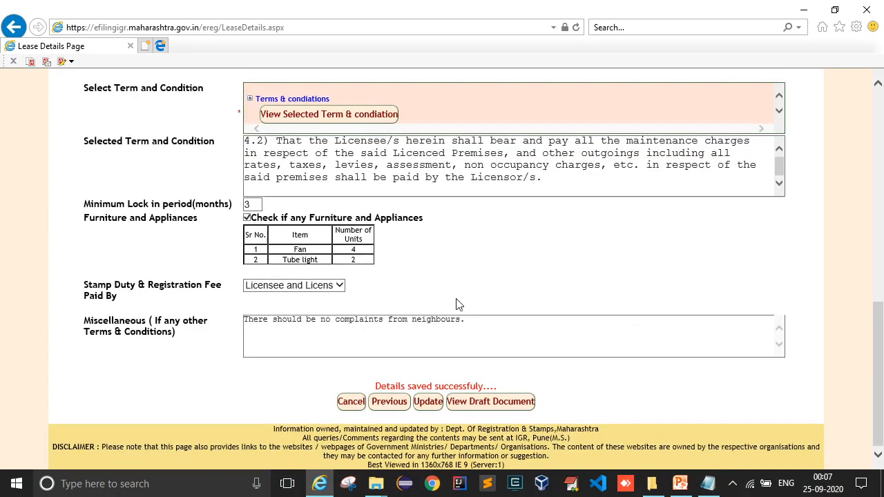
# Open the draft agreement and check the stamp duty GRN and registration fee rows.
pyautogui.click(502, 407)
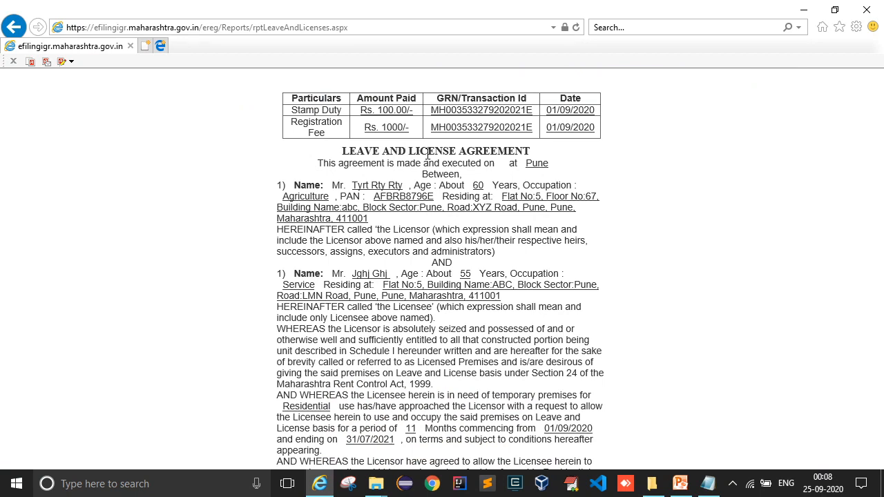
pyautogui.moveTo(306, 112); pyautogui.dragTo(395, 112)
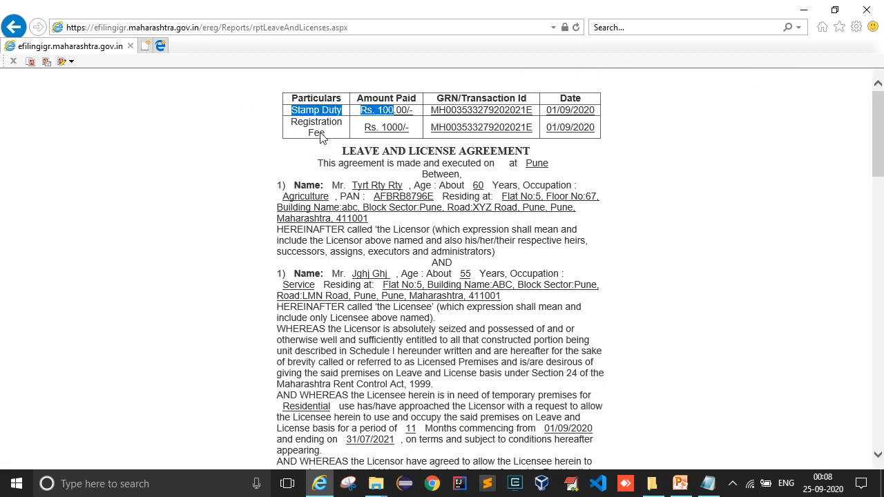
pyautogui.moveTo(318, 134); pyautogui.dragTo(415, 131)
pyautogui.click(515, 132)
pyautogui.doubleClick(461, 109)
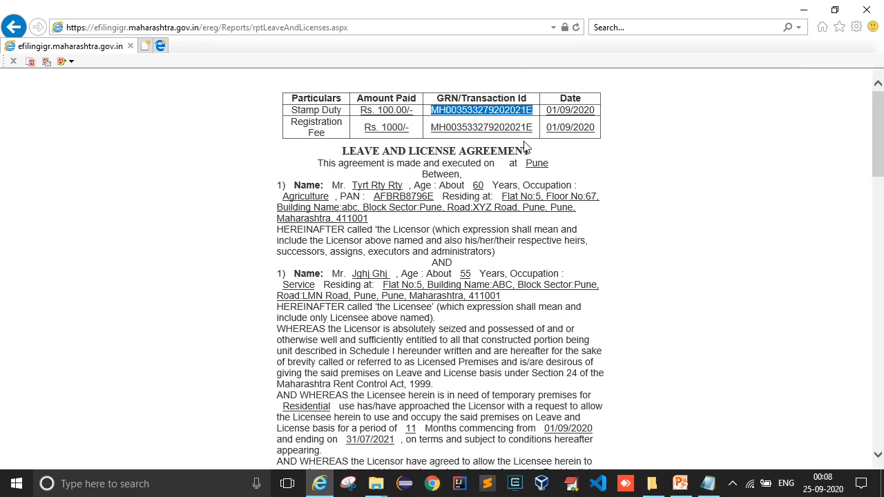
pyautogui.click(528, 147)
# Scroll through the draft and check the licensee's residence address.
pyautogui.scroll(-3, 413, 159)
pyautogui.scroll(-2, 374, 162)
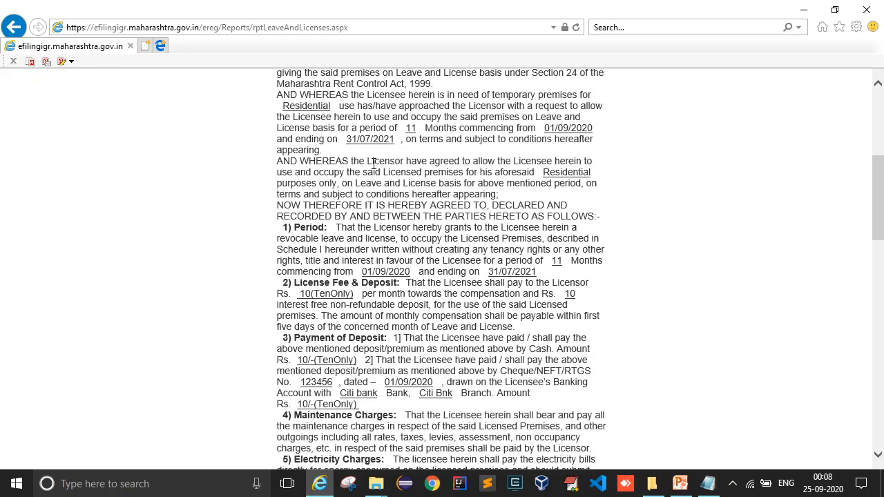
pyautogui.scroll(5, 373, 166)
pyautogui.scroll(-4, 414, 176)
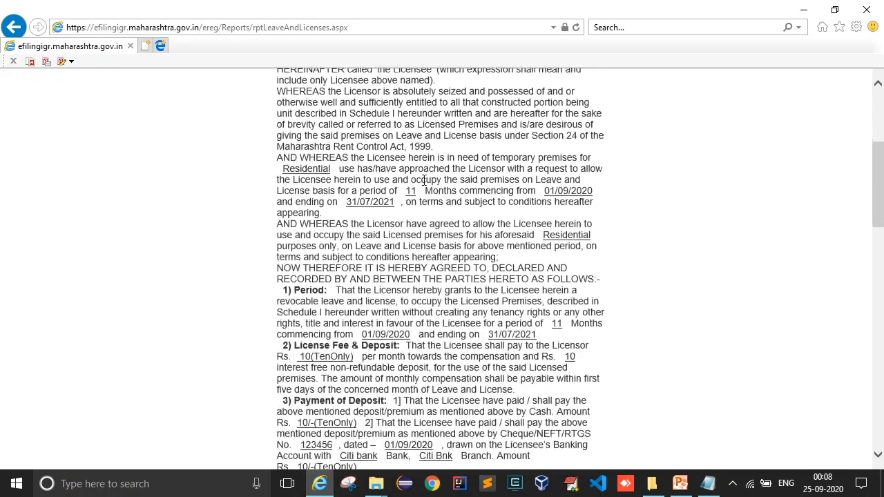
pyautogui.scroll(3, 425, 181)
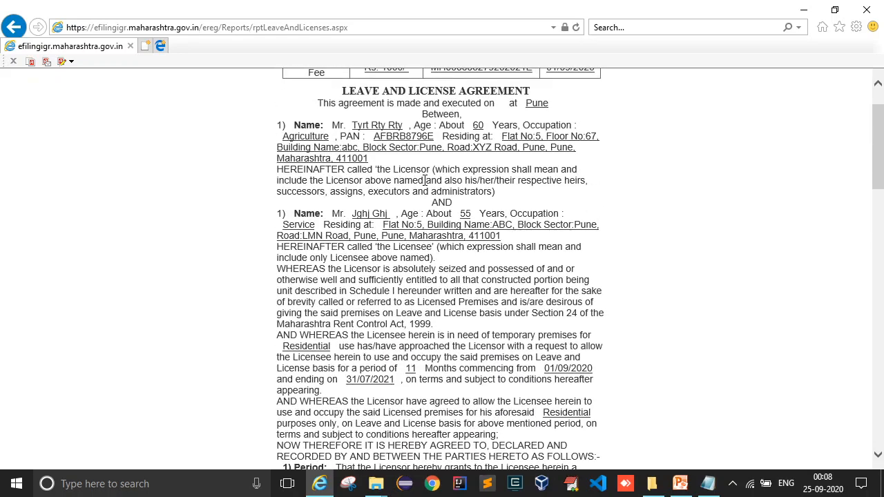
pyautogui.tripleClick(398, 230)
pyautogui.click(479, 248)
pyautogui.scroll(-6, 483, 241)
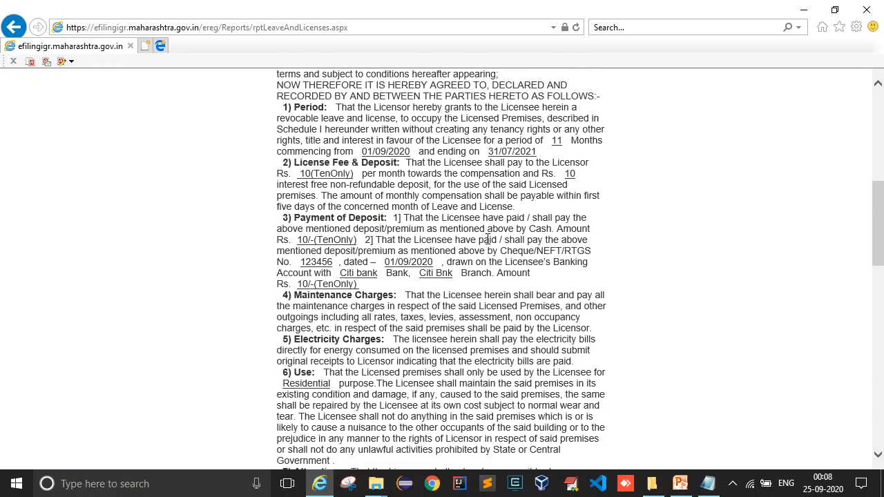
pyautogui.scroll(-12, 487, 238)
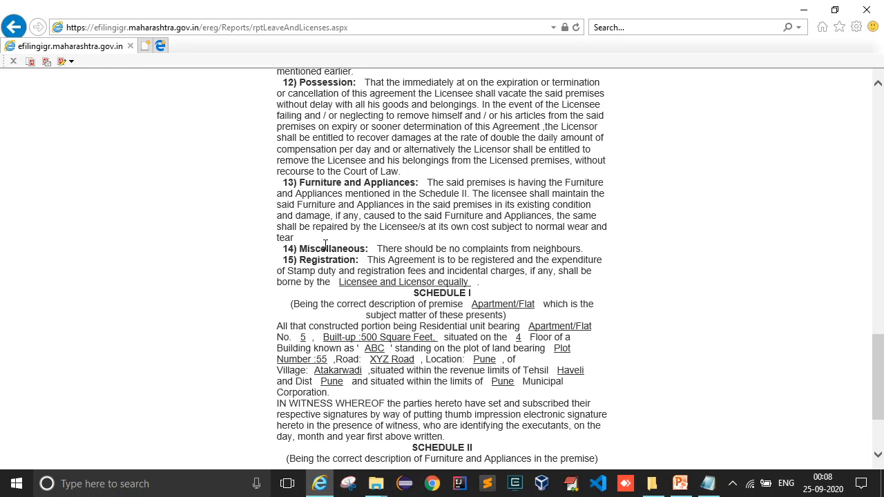
# Review the Miscellaneous clauses, including the neighbours complaint clause.
pyautogui.moveTo(306, 249); pyautogui.dragTo(377, 250)
pyautogui.click(410, 250)
pyautogui.click(591, 250)
pyautogui.click(315, 247)
pyautogui.moveTo(282, 183); pyautogui.dragTo(414, 276)
pyautogui.click(379, 192)
pyautogui.scroll(2, 385, 192)
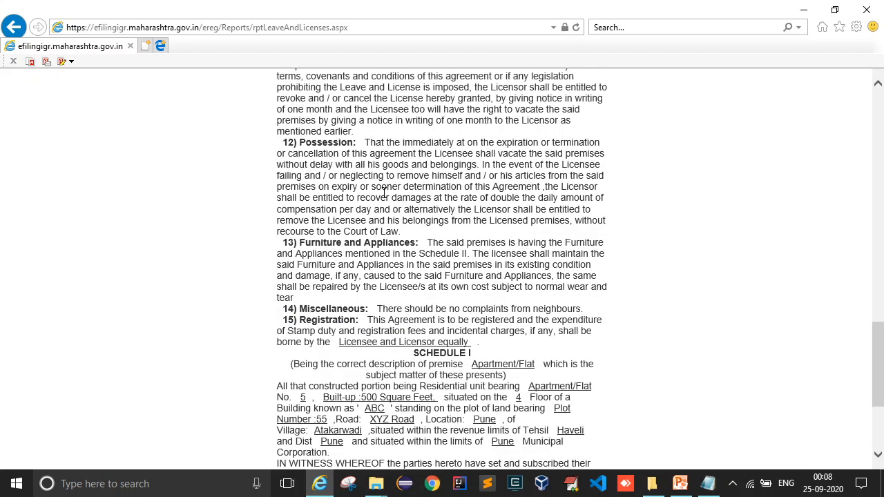
pyautogui.scroll(-4, 385, 192)
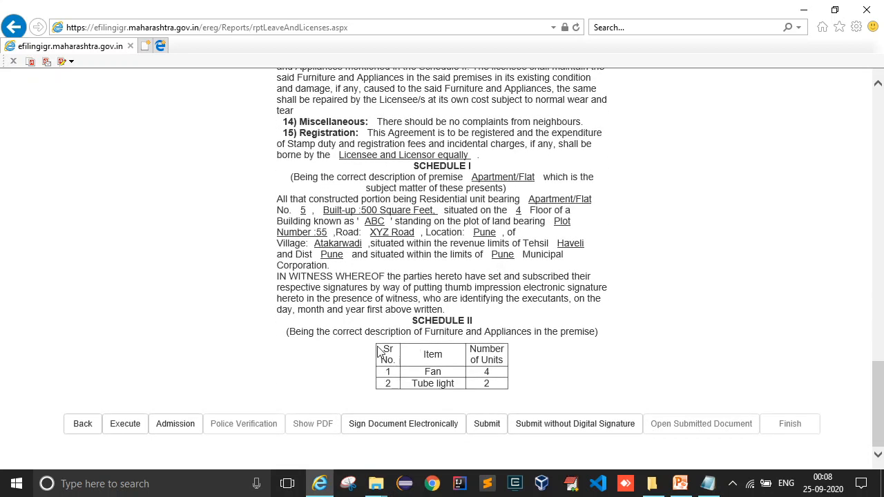
# Check the Schedule II furniture table and the Schedule I premises description.
pyautogui.moveTo(379, 353)
pyautogui.mouseDown()
pyautogui.moveTo(499, 366)
pyautogui.moveTo(520, 387)
pyautogui.moveTo(377, 345)
pyautogui.mouseUp()
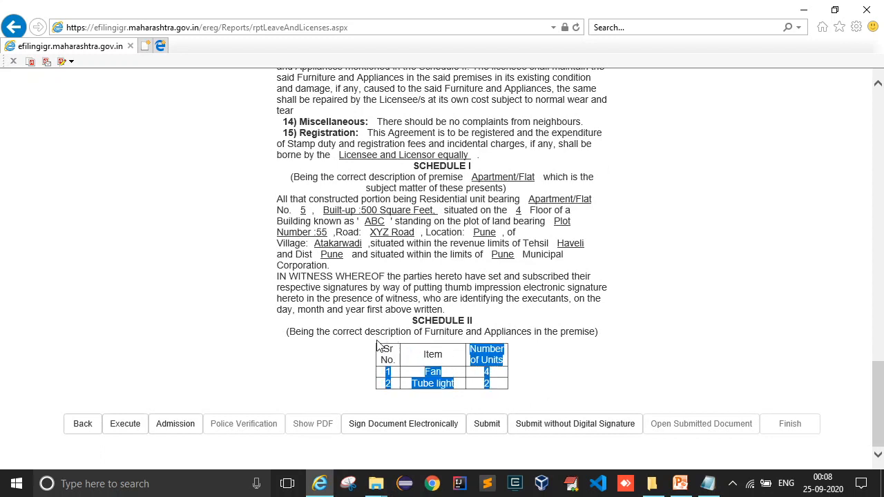
pyautogui.click(377, 345)
pyautogui.moveTo(417, 176); pyautogui.dragTo(552, 257)
pyautogui.click(570, 271)
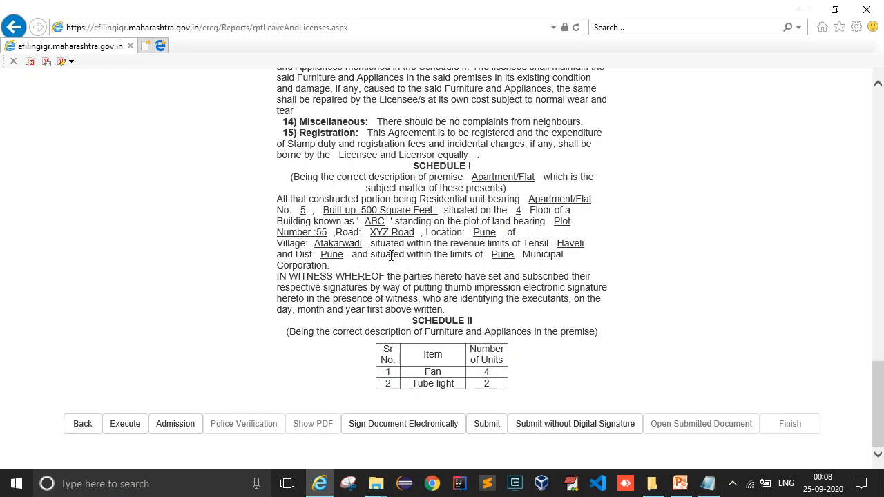